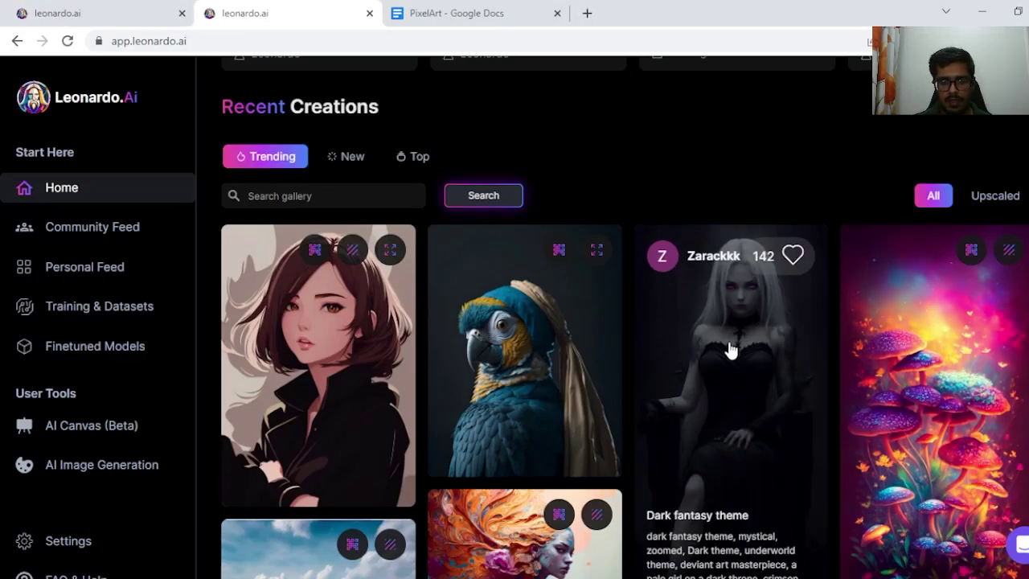
Open the featured Pixel Art model's details from the Featured Models carousel
{"action": "scroll", "coordinate": [730, 350], "scroll_direction": "up", "scroll_amount": 4}
{"action": "left_click", "coordinate": [1017, 241]}
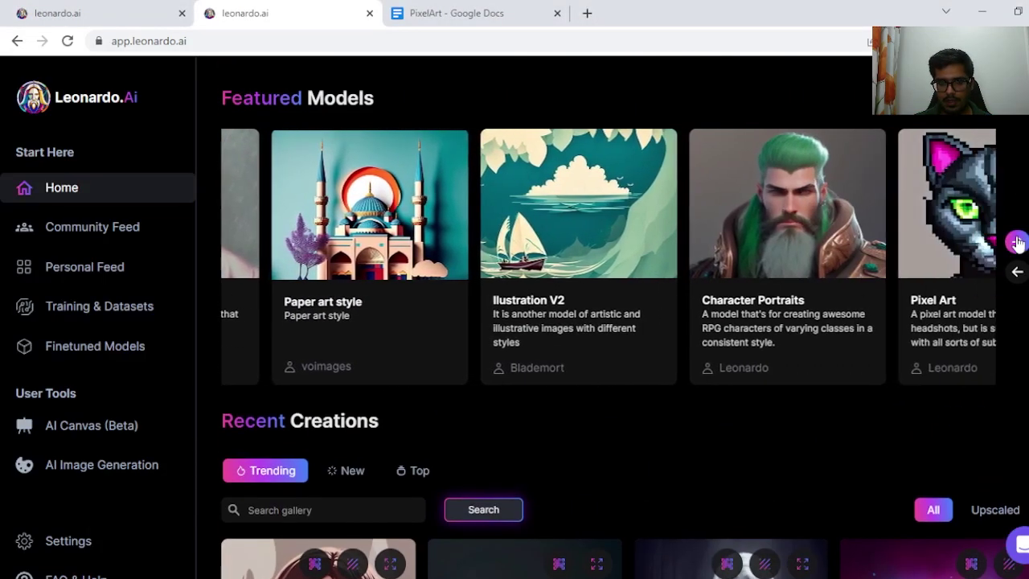
{"action": "left_click", "coordinate": [1017, 241]}
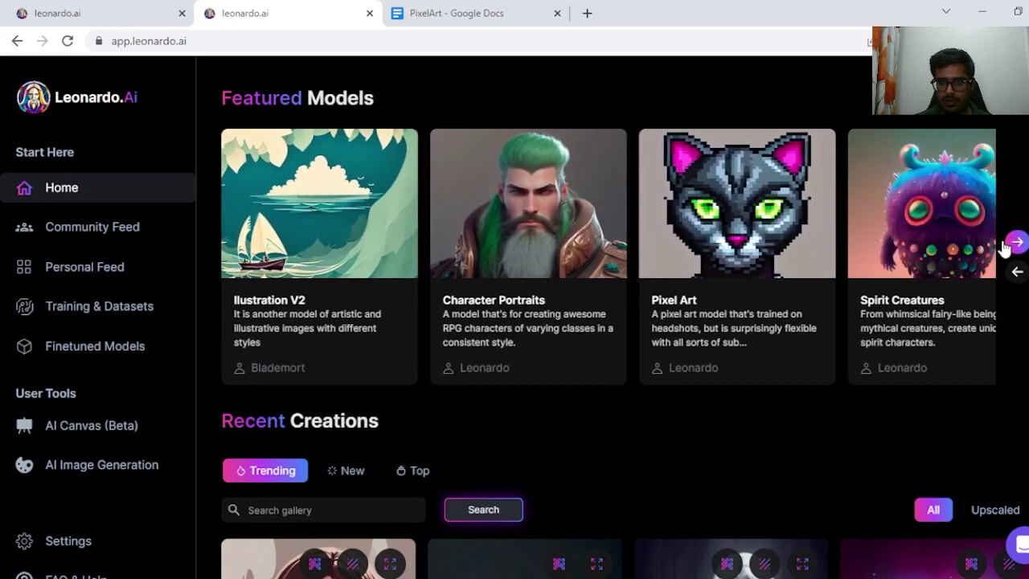
{"action": "left_click", "coordinate": [702, 251]}
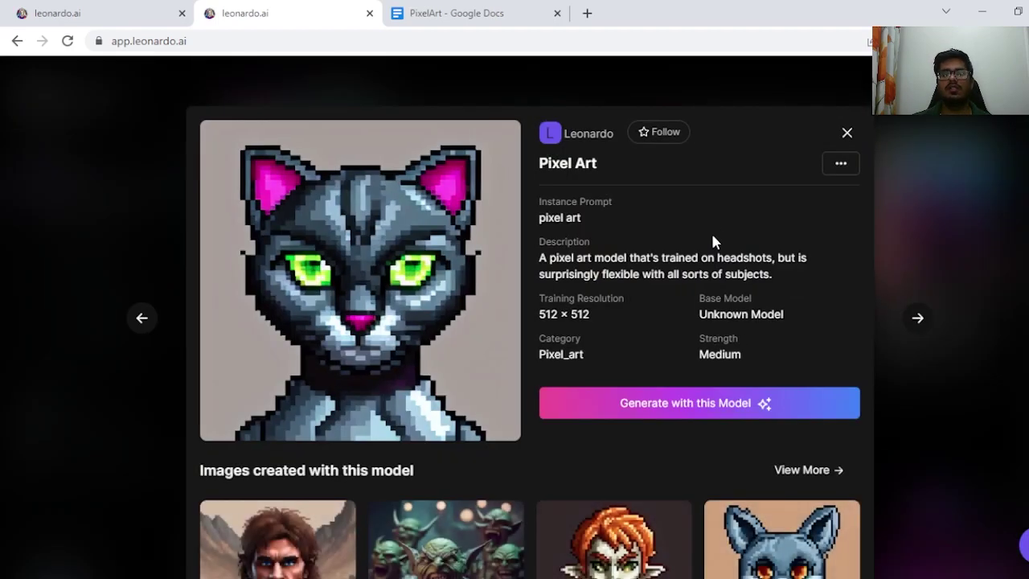
Look through the Pixel Art model's example images, then check the PixelArt prompt document
{"action": "scroll", "coordinate": [712, 221], "scroll_direction": "down", "scroll_amount": 4}
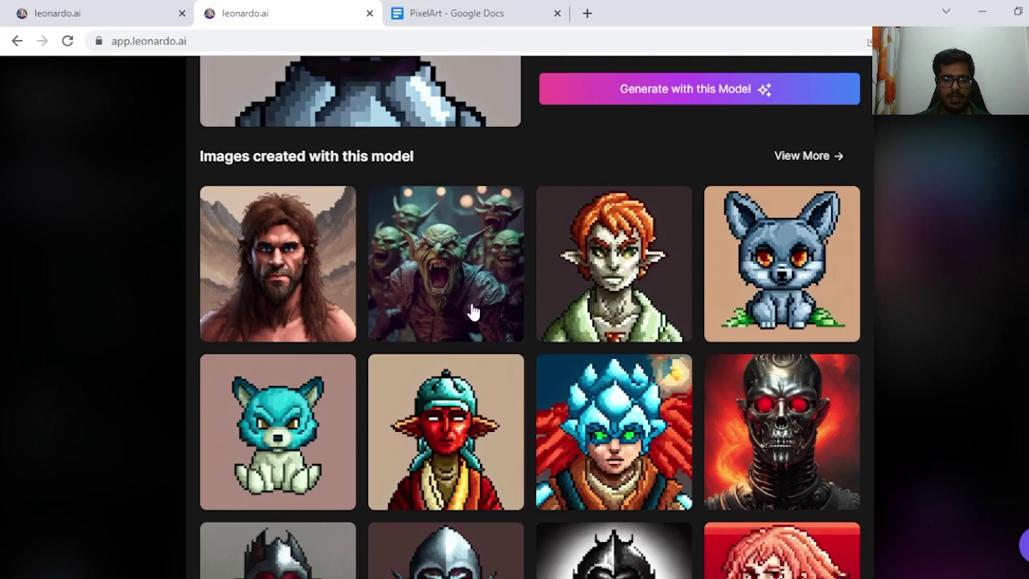
{"action": "scroll", "coordinate": [710, 279], "scroll_direction": "down", "scroll_amount": 2}
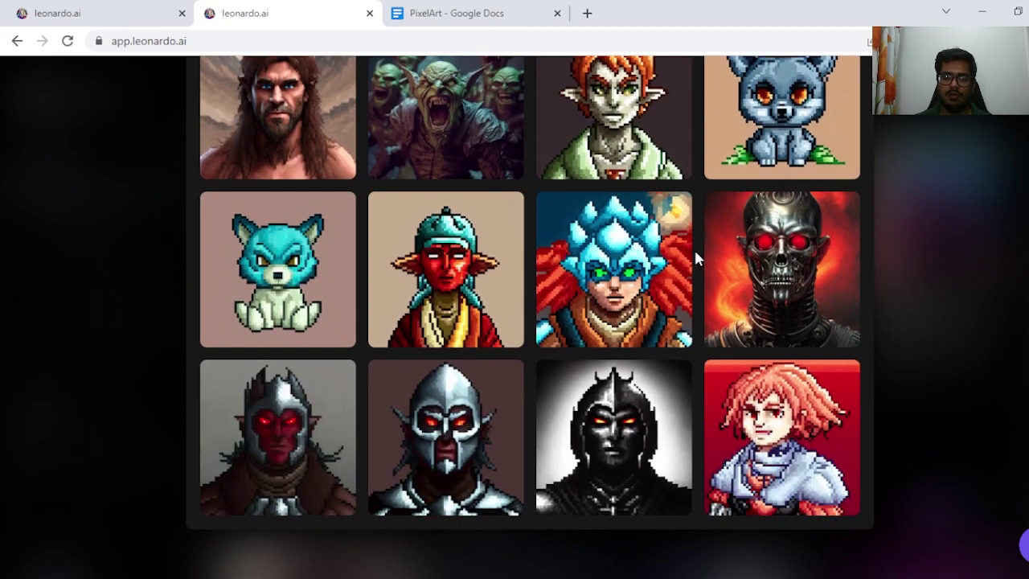
{"action": "scroll", "coordinate": [733, 308], "scroll_direction": "up", "scroll_amount": 6}
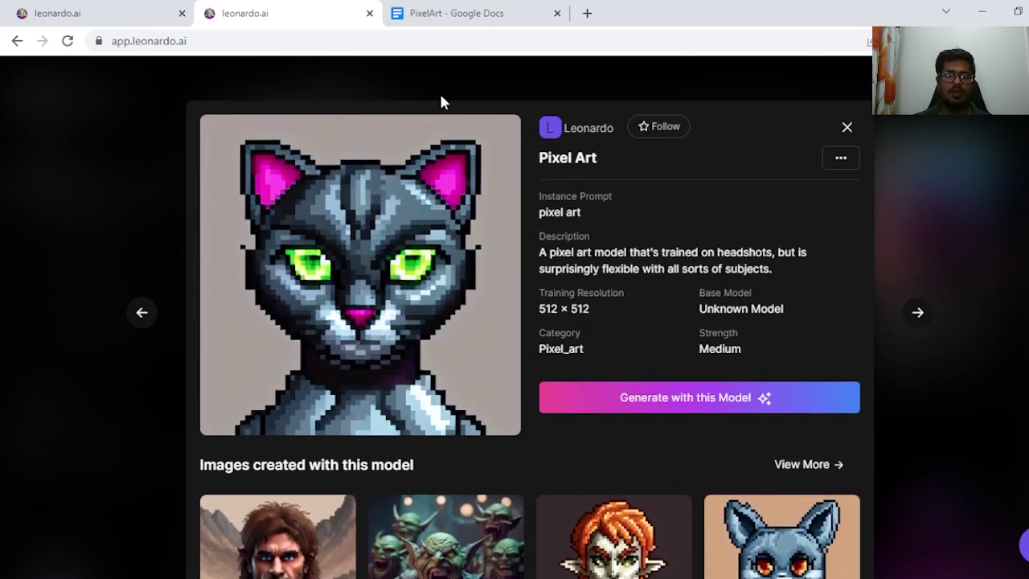
{"action": "left_click", "coordinate": [448, 18]}
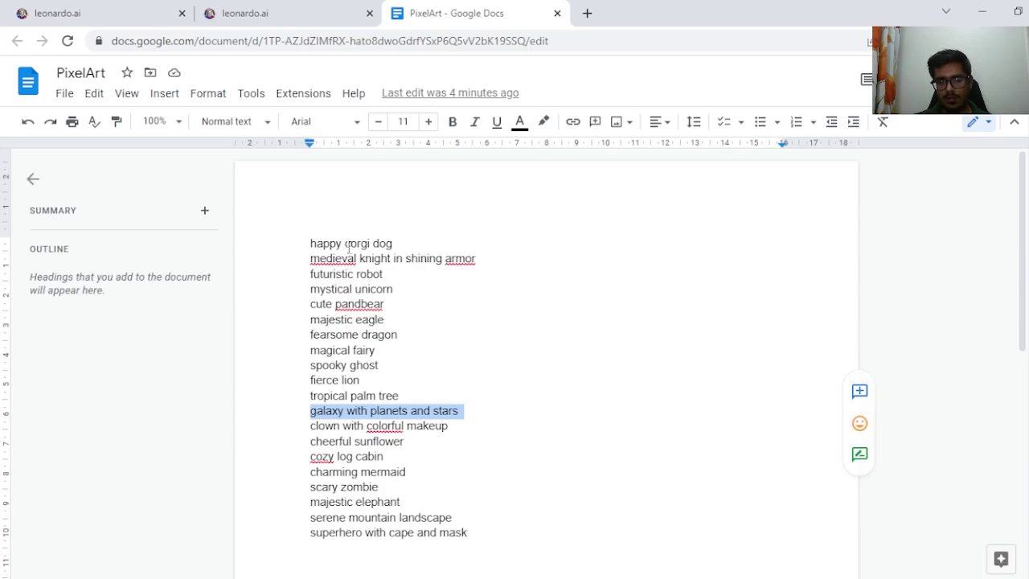
Return to the Pixel Art model details, close and reopen them, then go to the corgi generations
{"action": "key", "text": "ctrl+shift+Tab"}
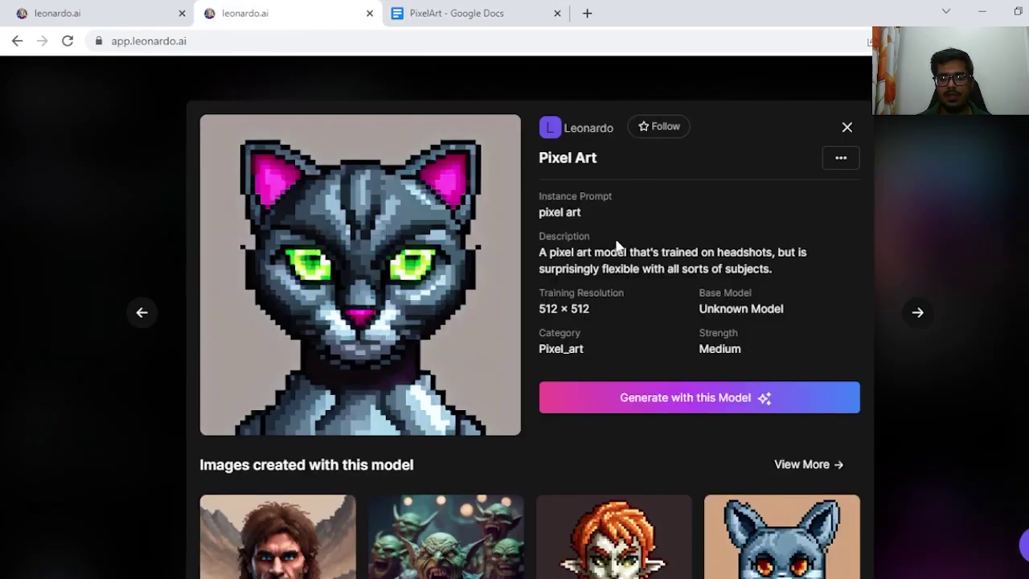
{"action": "left_click", "coordinate": [847, 127]}
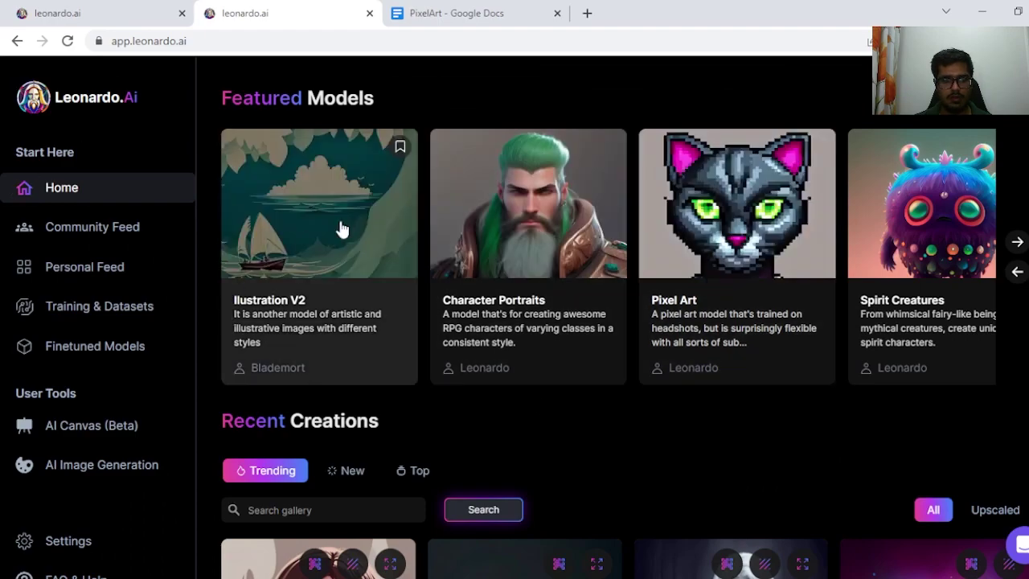
{"action": "left_click", "coordinate": [742, 285]}
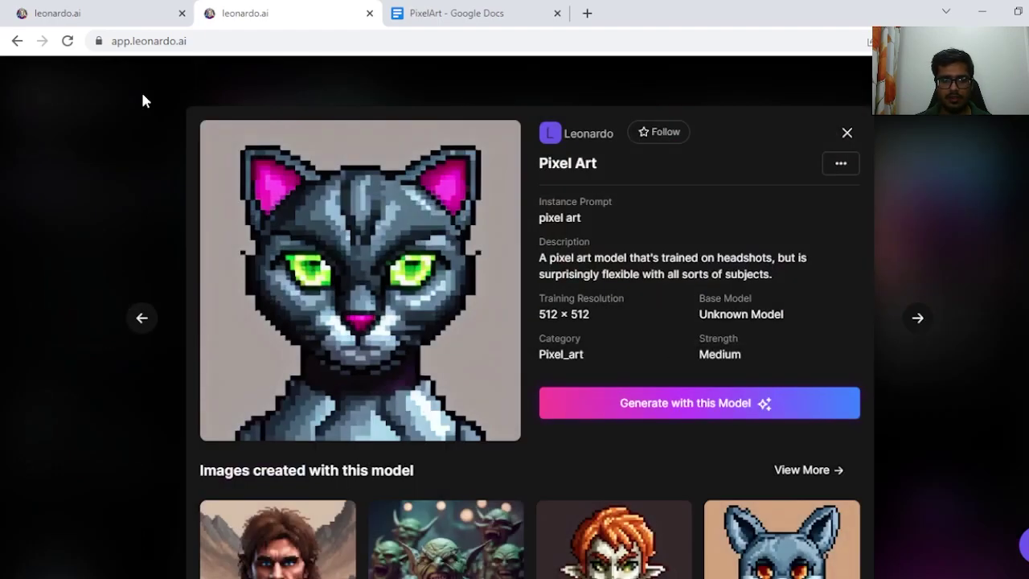
{"action": "left_click", "coordinate": [74, 21]}
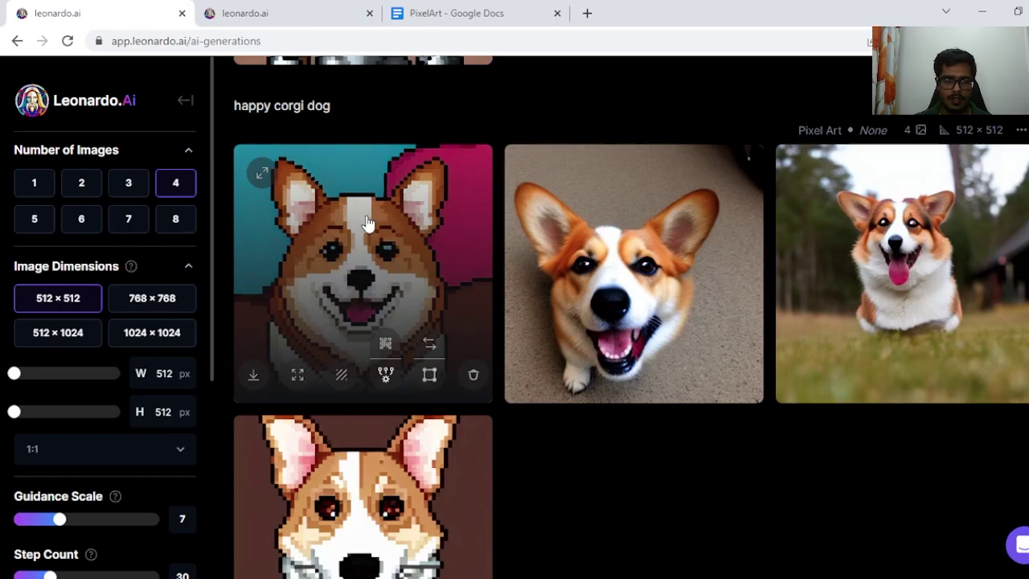
Glance at the PixelArt prompt document and return to the corgi generations
{"action": "scroll", "coordinate": [367, 223], "scroll_direction": "down", "scroll_amount": 1}
{"action": "left_click", "coordinate": [422, 15]}
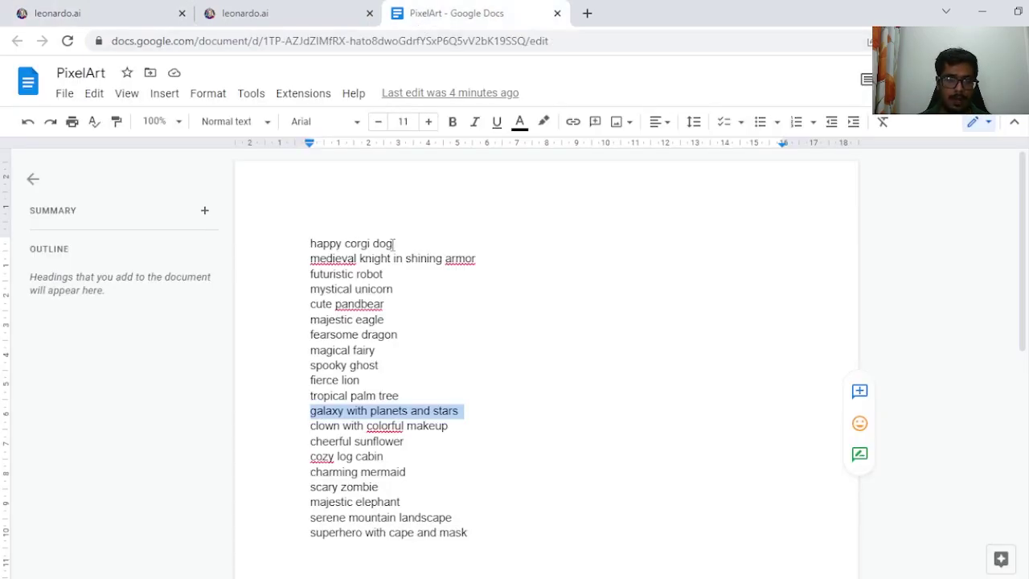
{"action": "left_click", "coordinate": [109, 14]}
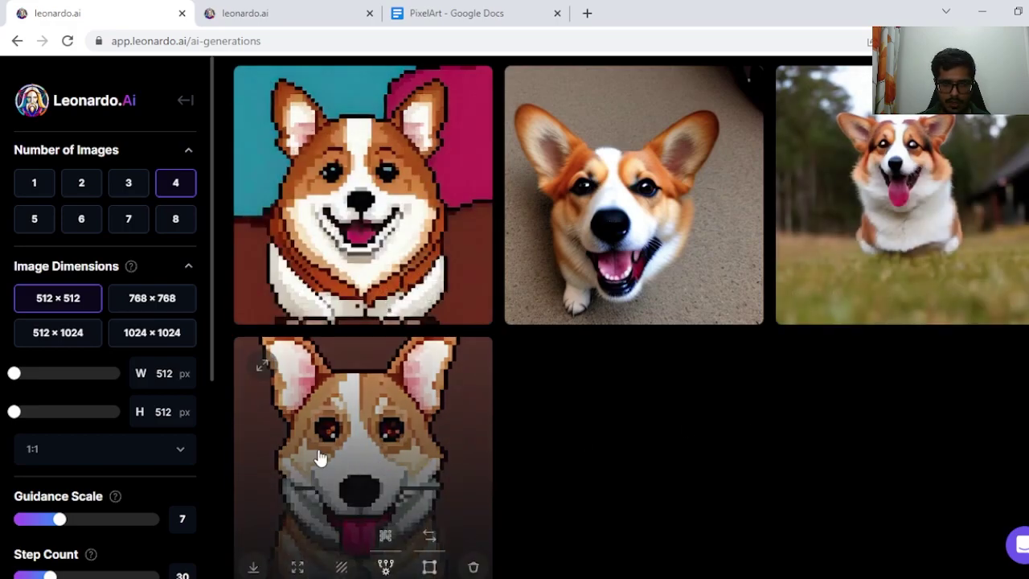
View the first pixel-art corgi full size, then move on to the medieval knight set
{"action": "left_click", "coordinate": [315, 142]}
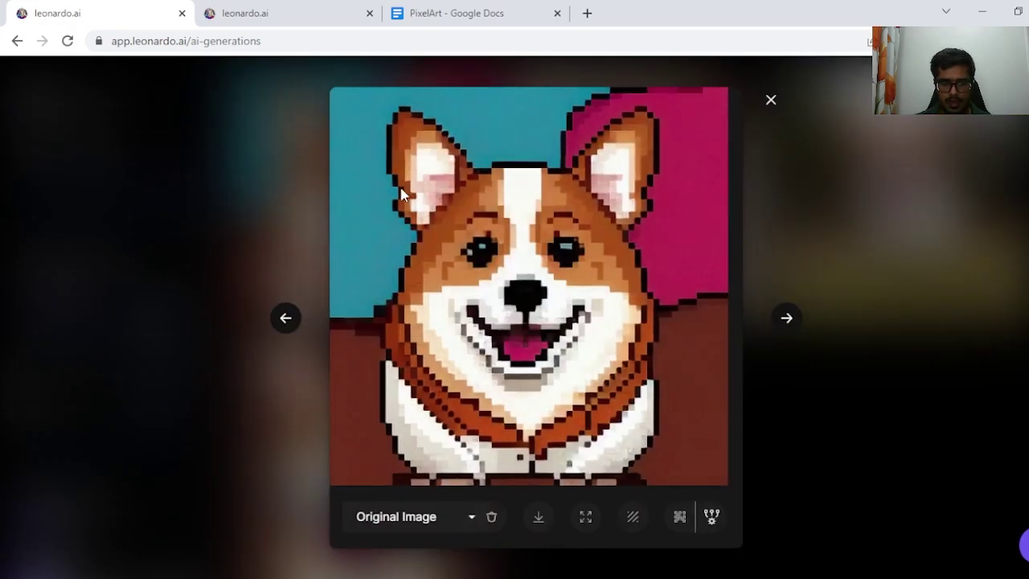
{"action": "key", "text": "Escape"}
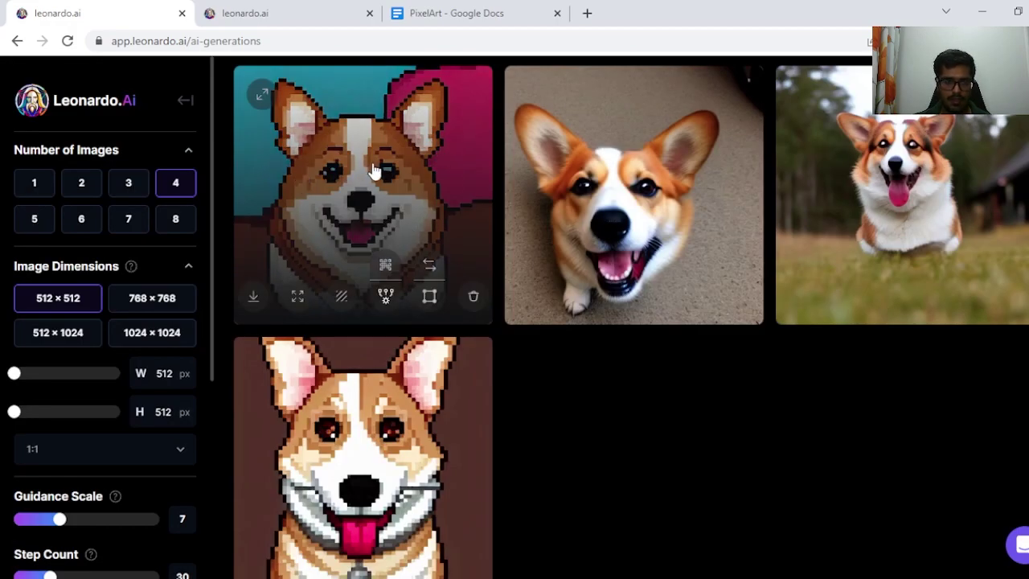
{"action": "scroll", "coordinate": [324, 119], "scroll_direction": "down", "scroll_amount": 6}
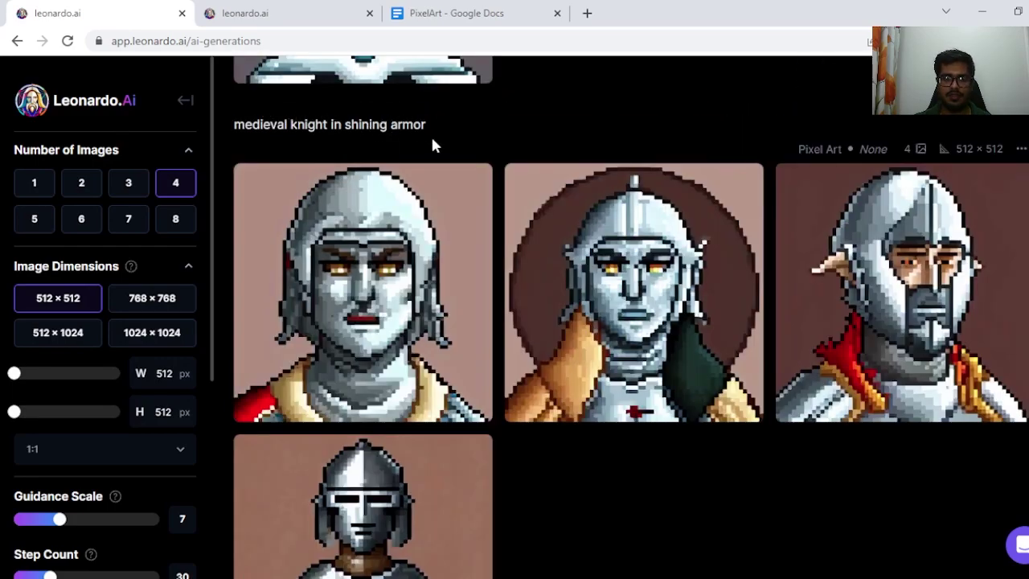
{"action": "scroll", "coordinate": [523, 177], "scroll_direction": "down", "scroll_amount": 2}
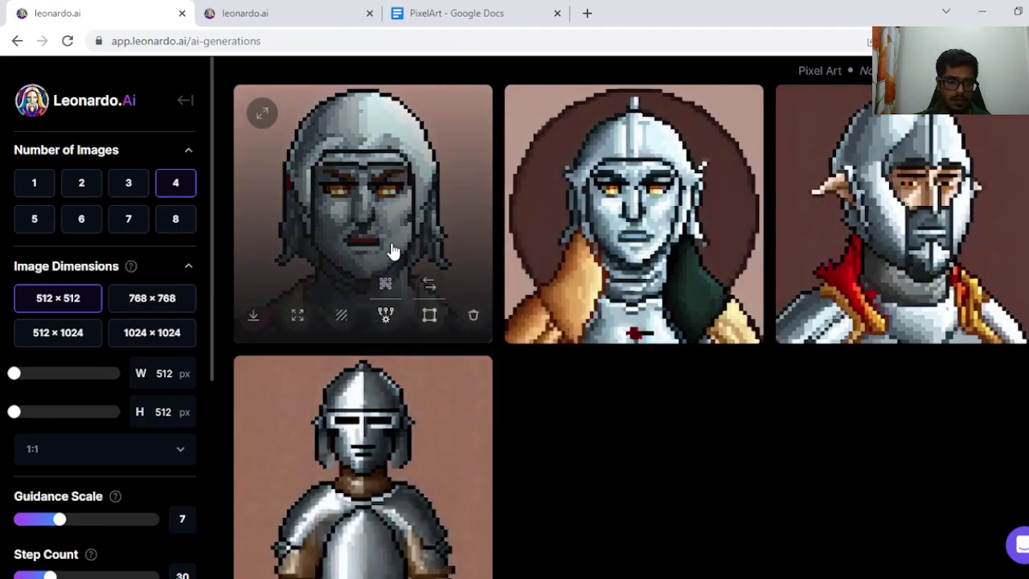
{"action": "mouse_move", "coordinate": [356, 226]}
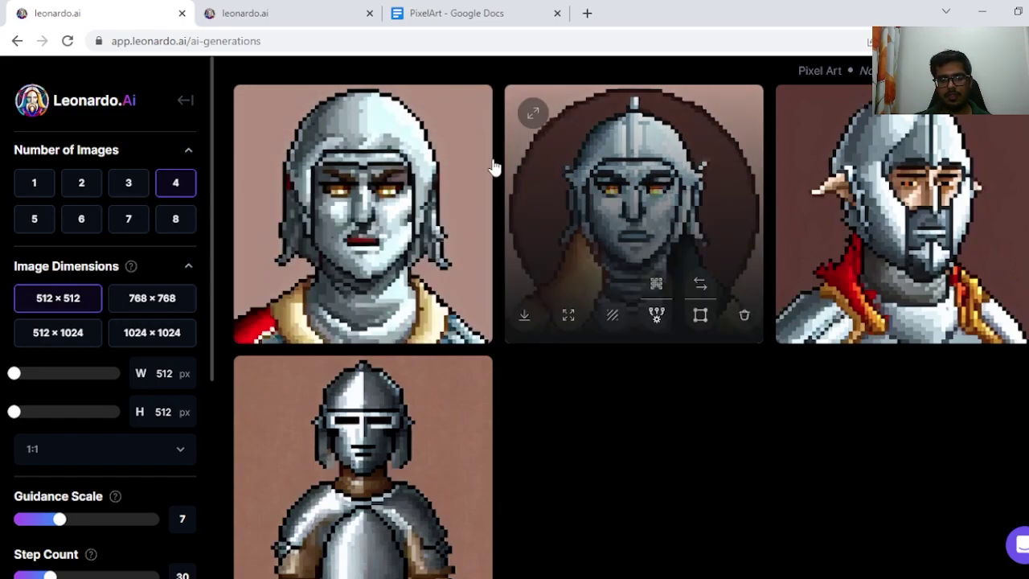
{"action": "mouse_move", "coordinate": [434, 235]}
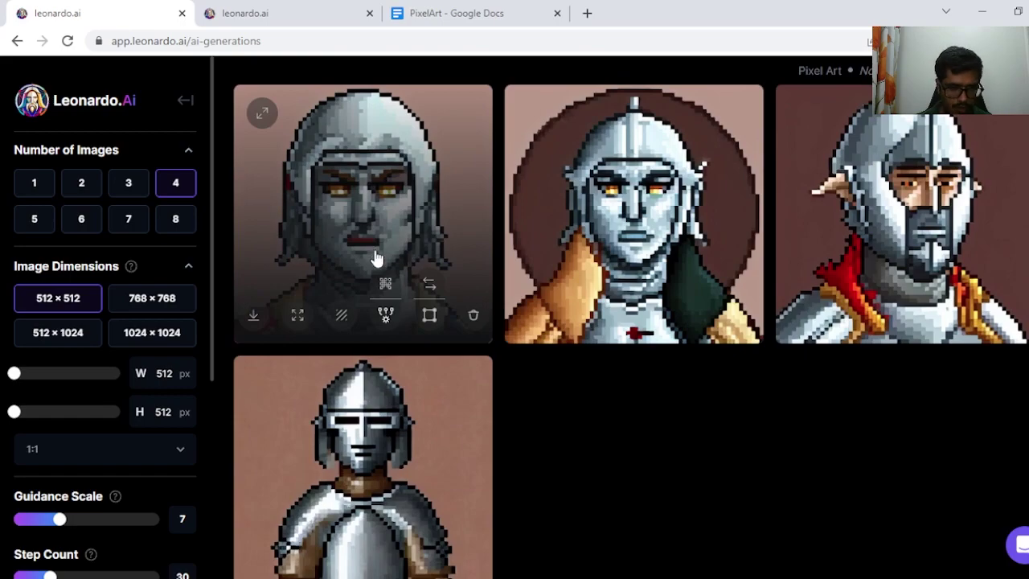
Review the four futuristic robot pixel-art portraits in the generations feed
{"action": "scroll", "coordinate": [399, 223], "scroll_direction": "up", "scroll_amount": 9}
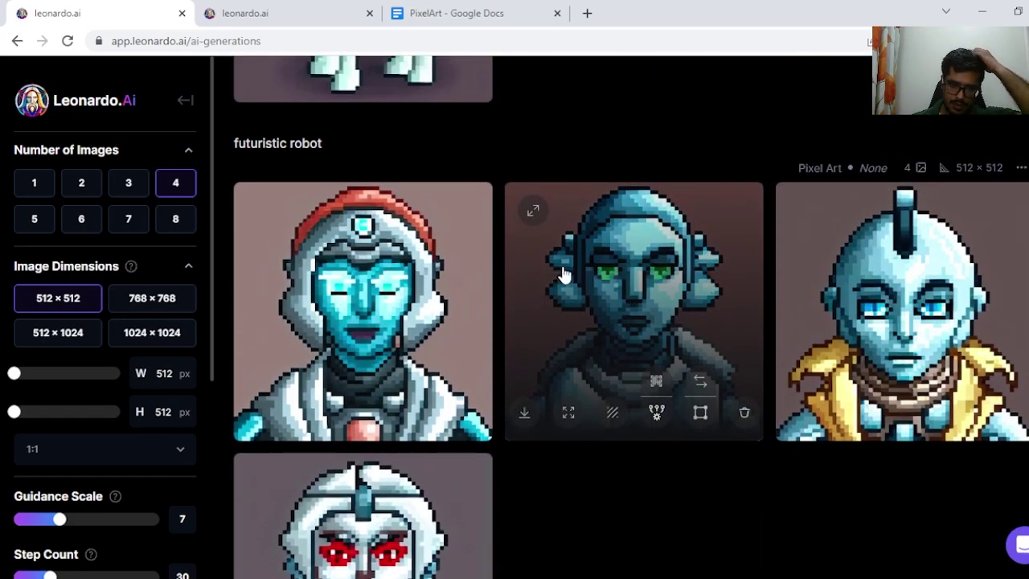
{"action": "scroll", "coordinate": [563, 275], "scroll_direction": "down", "scroll_amount": 1}
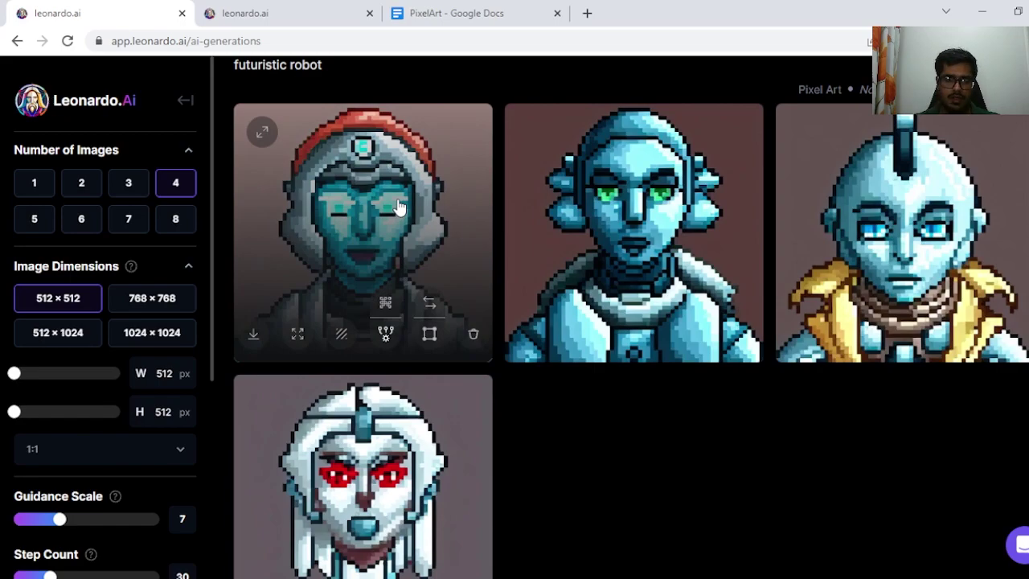
{"action": "scroll", "coordinate": [434, 250], "scroll_direction": "down", "scroll_amount": 2}
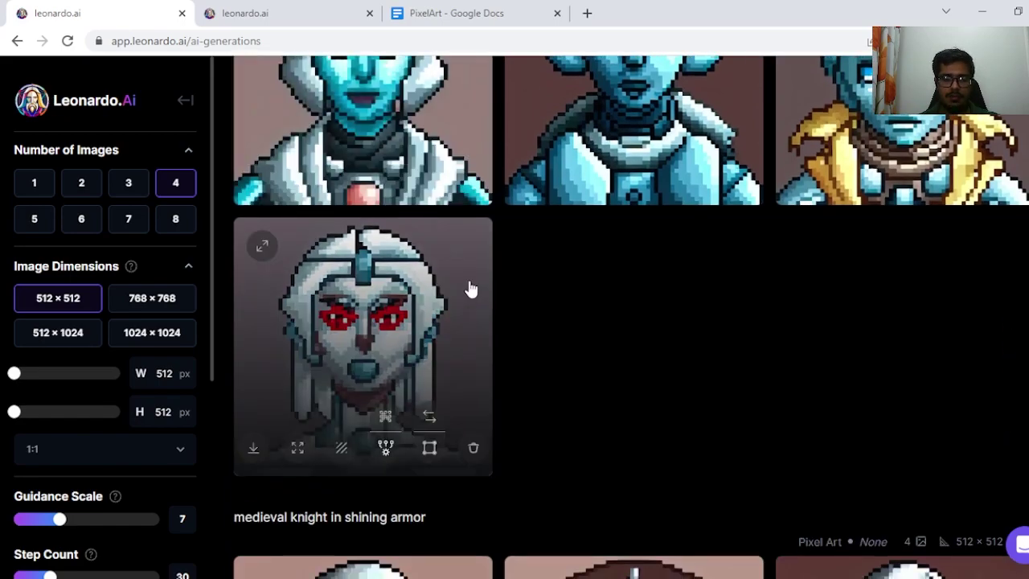
{"action": "scroll", "coordinate": [437, 218], "scroll_direction": "up", "scroll_amount": 1}
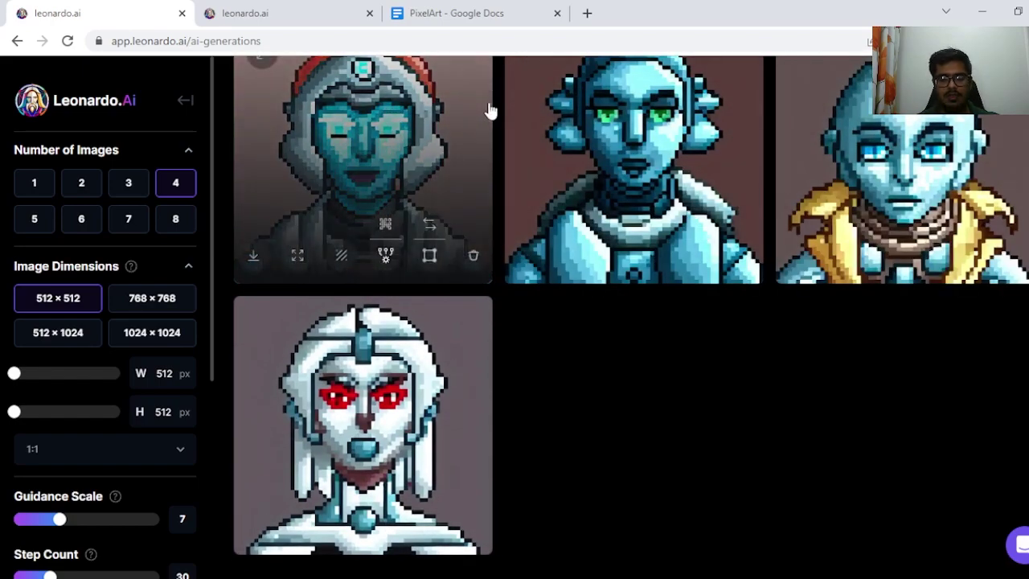
{"action": "scroll", "coordinate": [364, 215], "scroll_direction": "up", "scroll_amount": 1}
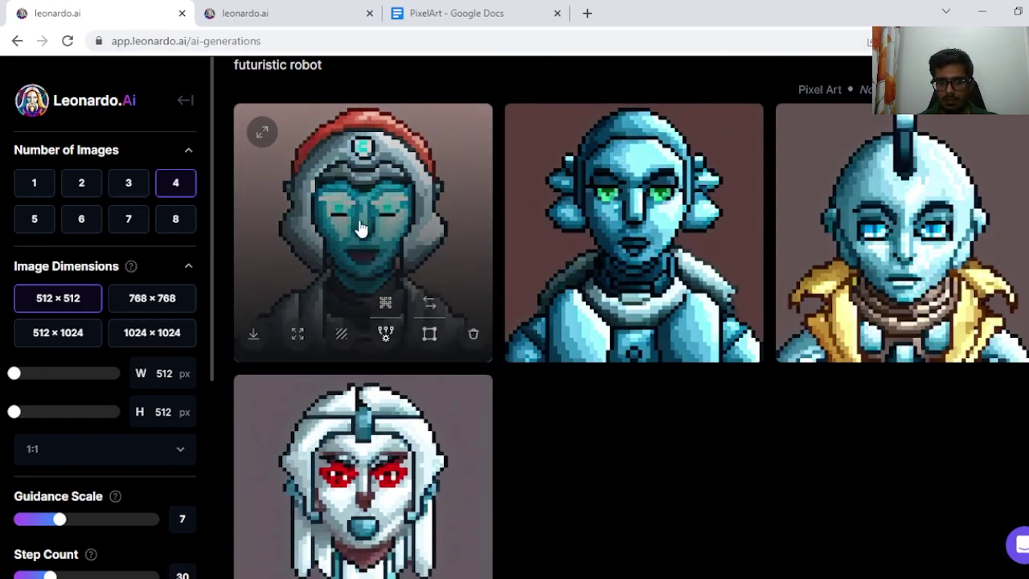
{"action": "scroll", "coordinate": [360, 229], "scroll_direction": "up", "scroll_amount": 10}
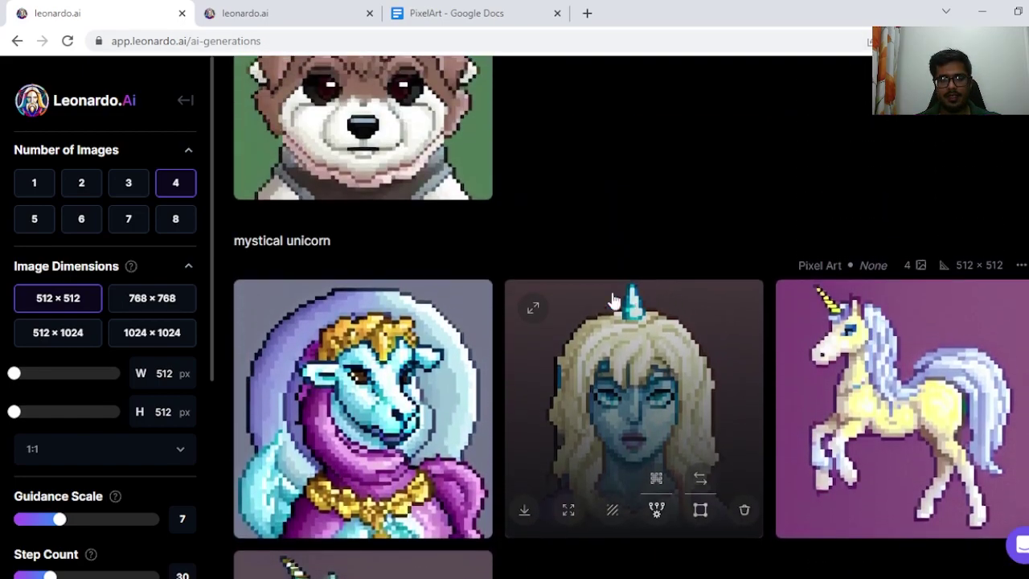
Browse the mystical unicorn and cute pandbear pixel-art sets in the AI Generations feed
{"action": "scroll", "coordinate": [531, 259], "scroll_direction": "down", "scroll_amount": 2}
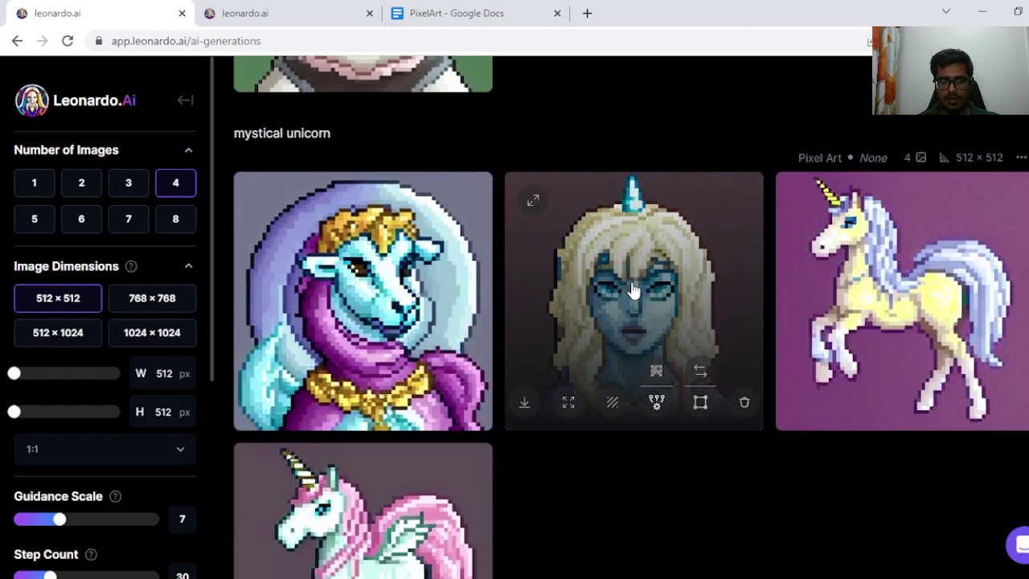
{"action": "scroll", "coordinate": [633, 291], "scroll_direction": "down", "scroll_amount": 1}
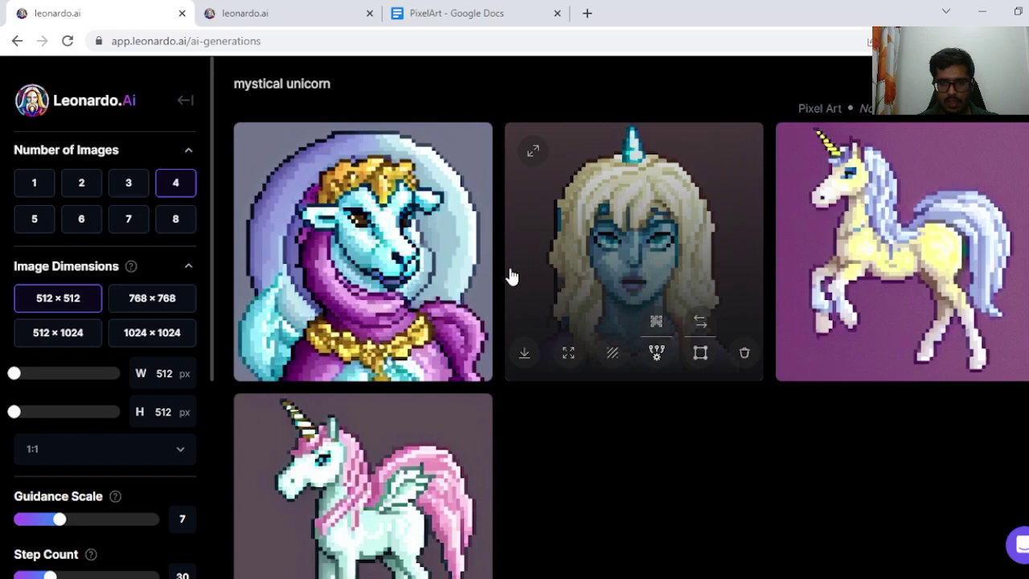
{"action": "scroll", "coordinate": [777, 175], "scroll_direction": "down", "scroll_amount": 3}
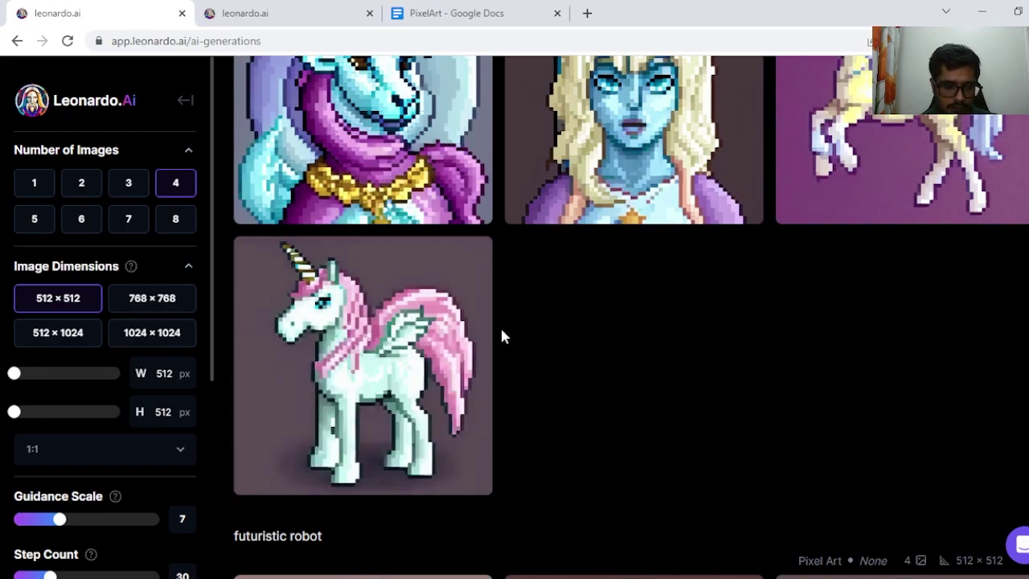
{"action": "scroll", "coordinate": [500, 338], "scroll_direction": "down", "scroll_amount": 20}
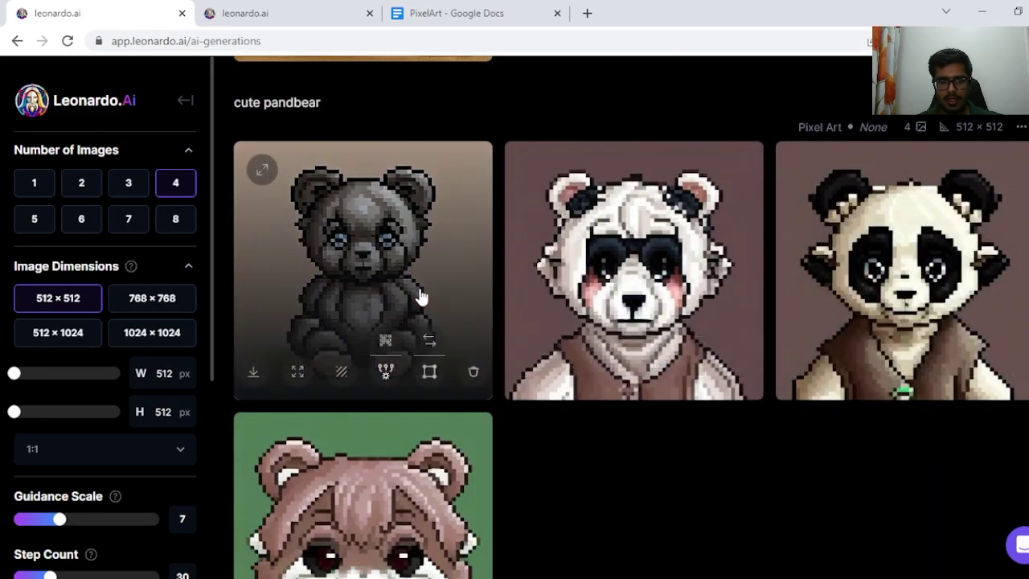
{"action": "scroll", "coordinate": [420, 296], "scroll_direction": "down", "scroll_amount": 1}
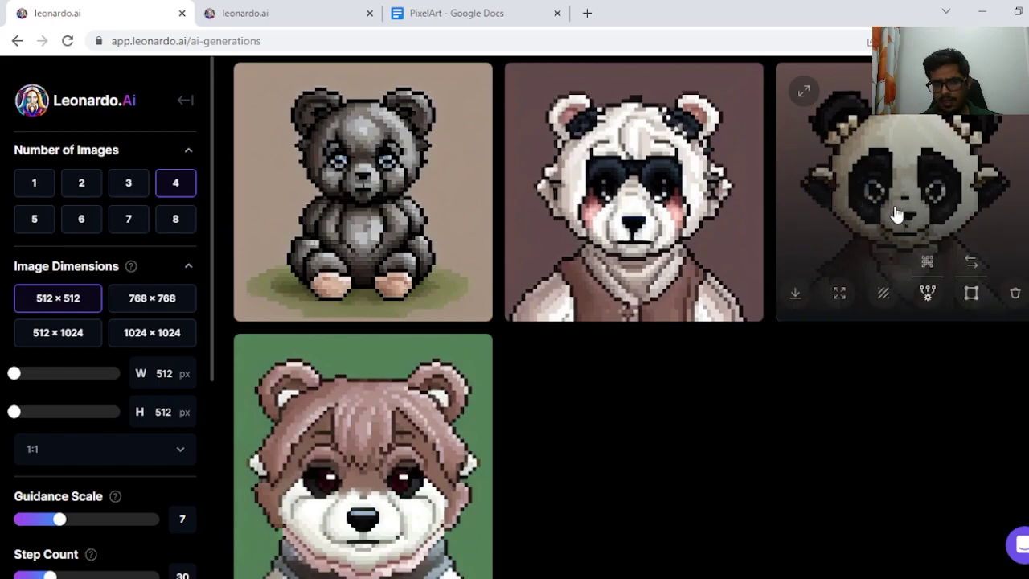
{"action": "scroll", "coordinate": [386, 362], "scroll_direction": "down", "scroll_amount": 2}
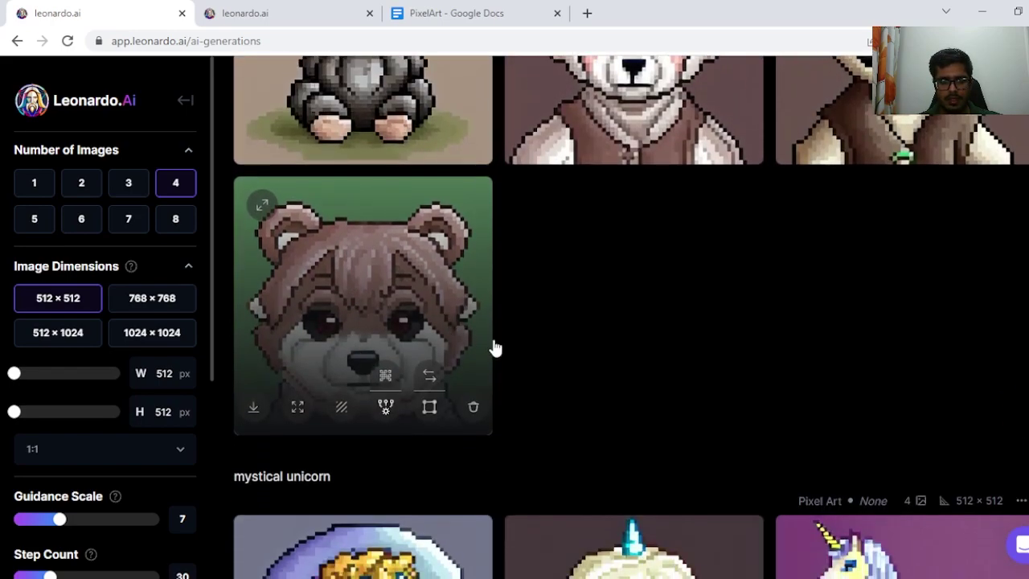
{"action": "scroll", "coordinate": [366, 243], "scroll_direction": "up", "scroll_amount": 3}
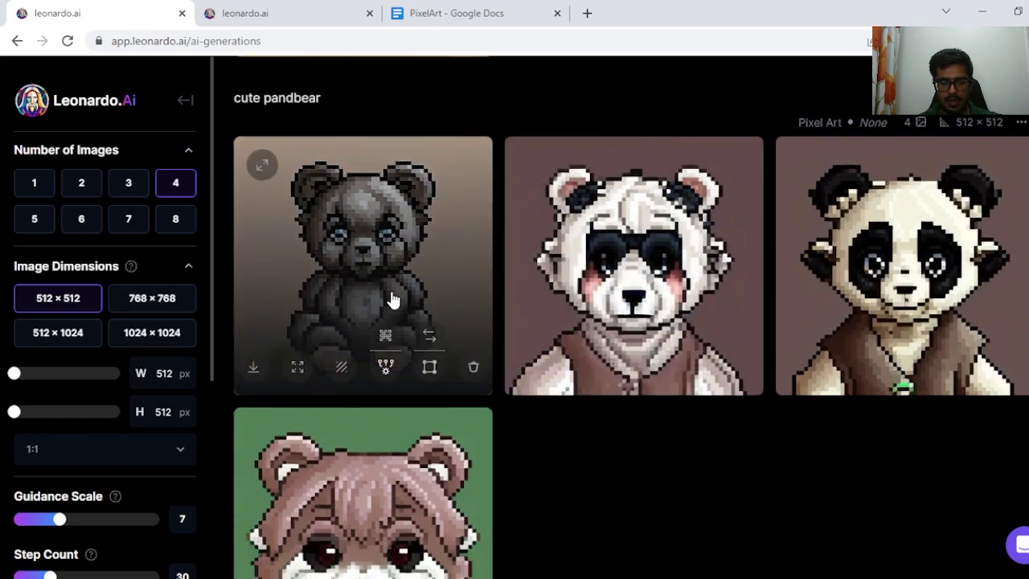
{"action": "scroll", "coordinate": [315, 362], "scroll_direction": "down", "scroll_amount": 2}
{"action": "scroll", "coordinate": [486, 418], "scroll_direction": "up", "scroll_amount": 3}
{"action": "scroll", "coordinate": [479, 426], "scroll_direction": "down", "scroll_amount": 2}
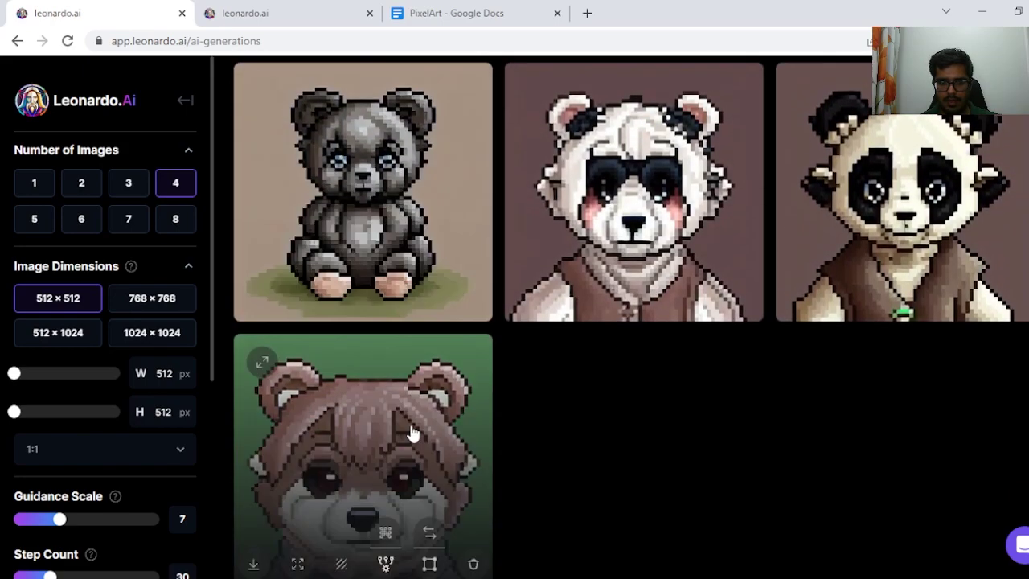
Review the majestic eagle set and arrive at the fearsome dragon images
{"action": "scroll", "coordinate": [700, 310], "scroll_direction": "up", "scroll_amount": 1}
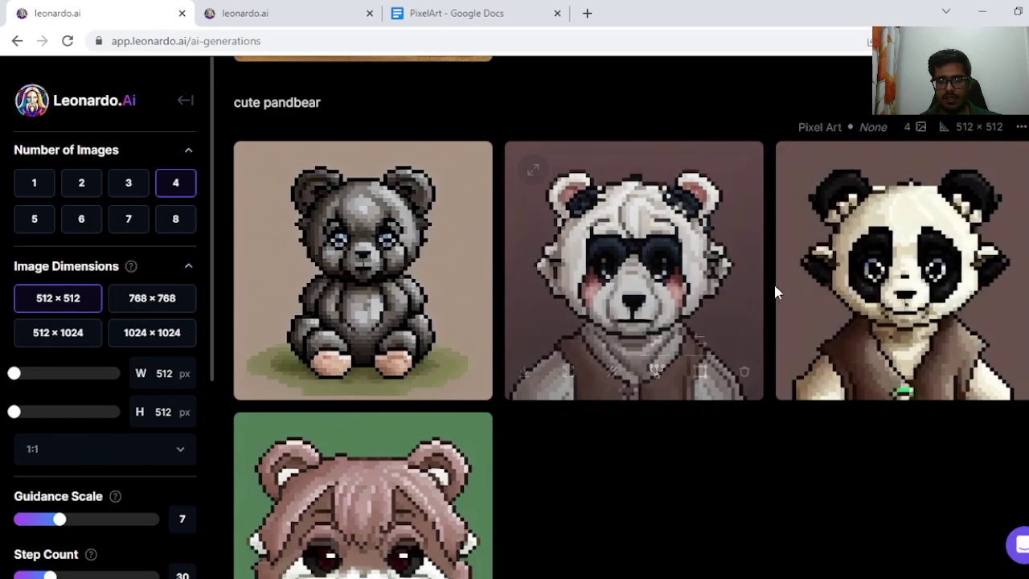
{"action": "scroll", "coordinate": [914, 338], "scroll_direction": "up", "scroll_amount": 7}
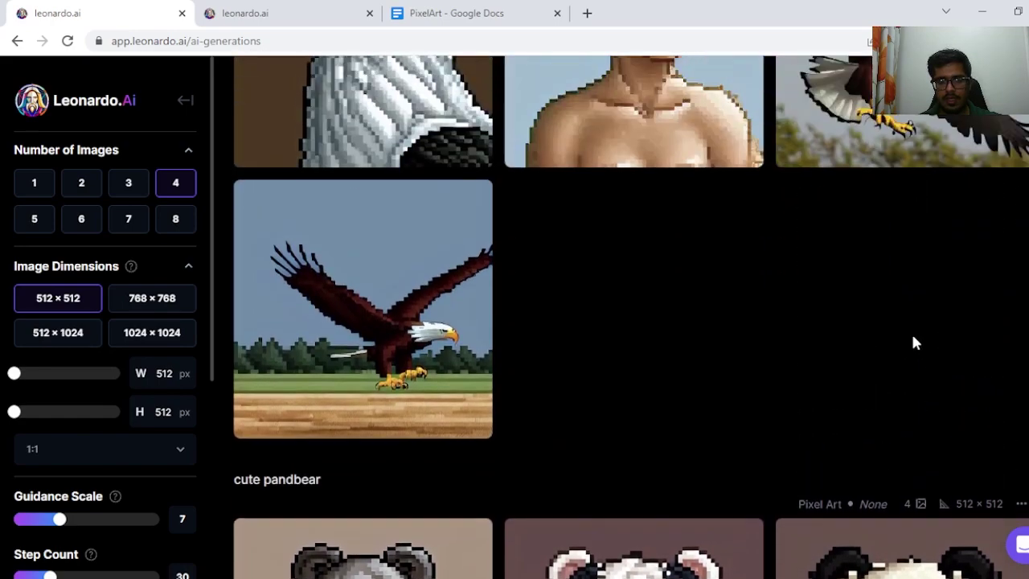
{"action": "scroll", "coordinate": [903, 344], "scroll_direction": "up", "scroll_amount": 1}
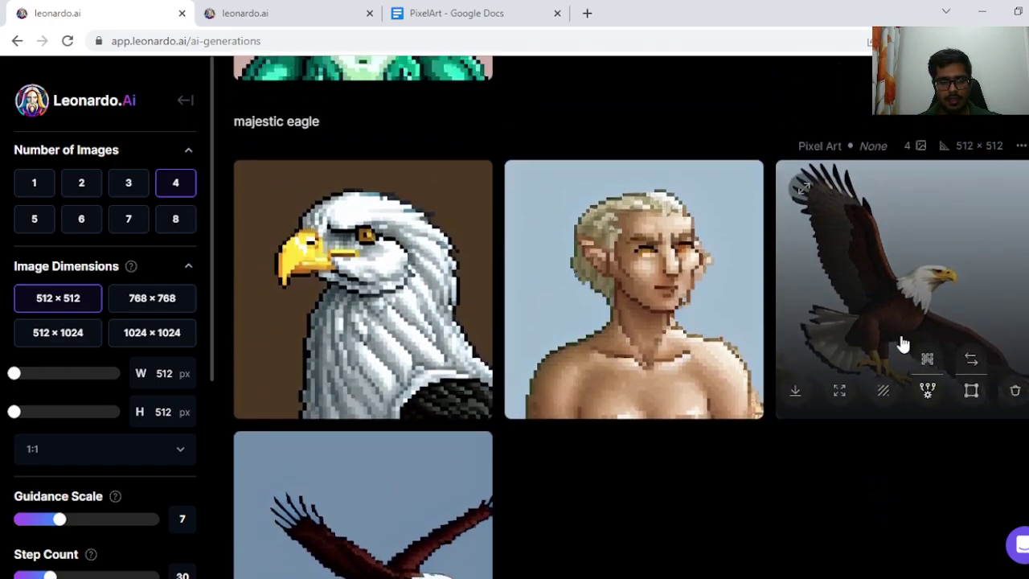
{"action": "scroll", "coordinate": [901, 345], "scroll_direction": "down", "scroll_amount": 1}
{"action": "scroll", "coordinate": [903, 344], "scroll_direction": "up", "scroll_amount": 1}
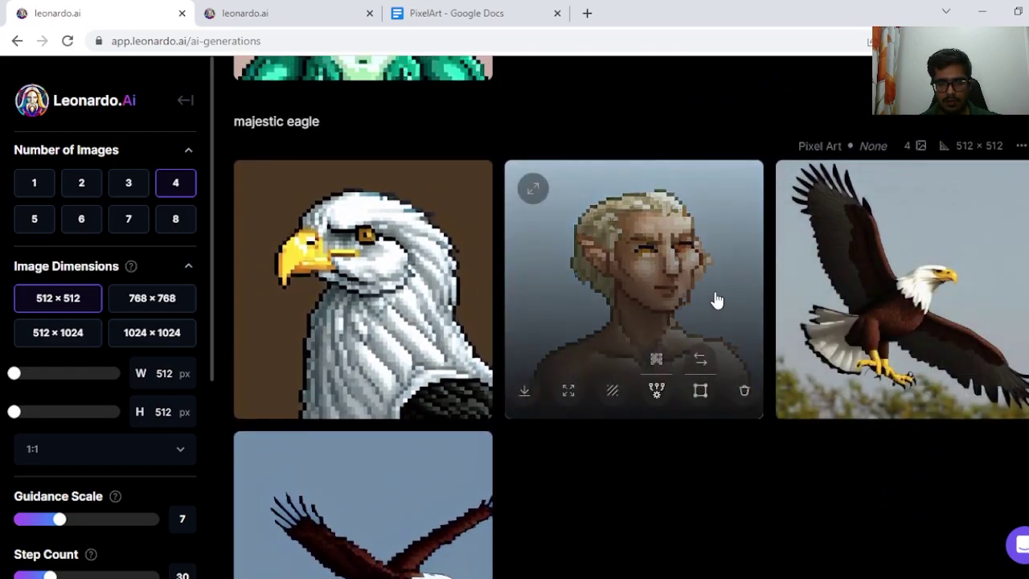
{"action": "scroll", "coordinate": [409, 241], "scroll_direction": "down", "scroll_amount": 2}
{"action": "scroll", "coordinate": [378, 135], "scroll_direction": "up", "scroll_amount": 1}
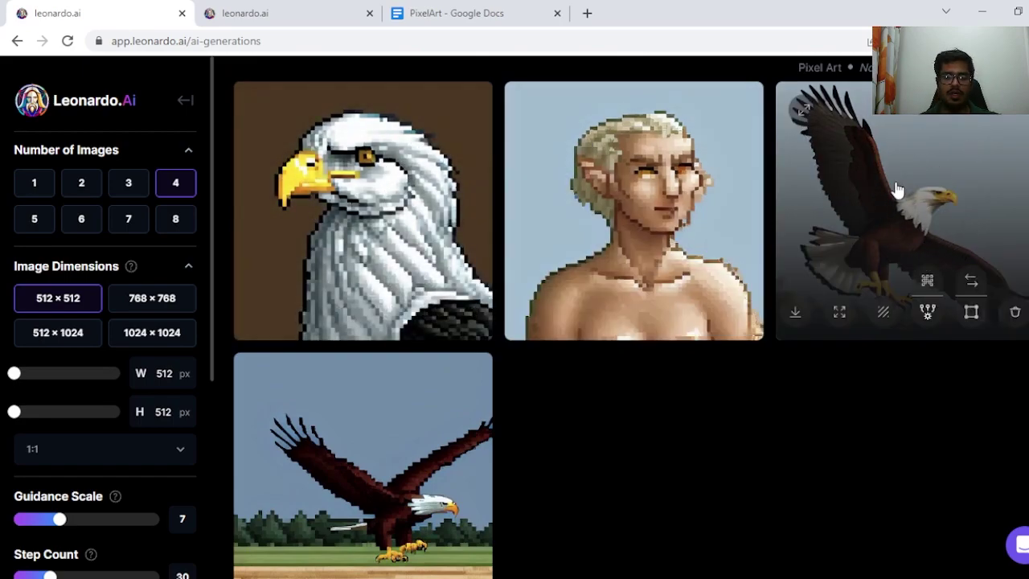
{"action": "scroll", "coordinate": [897, 189], "scroll_direction": "down", "scroll_amount": 2}
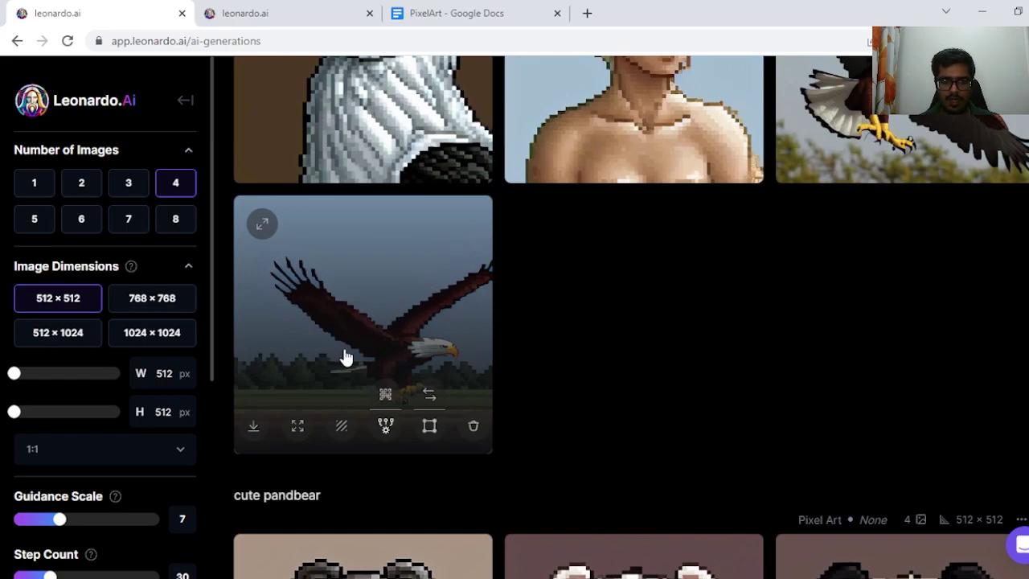
{"action": "scroll", "coordinate": [413, 386], "scroll_direction": "up", "scroll_amount": 2}
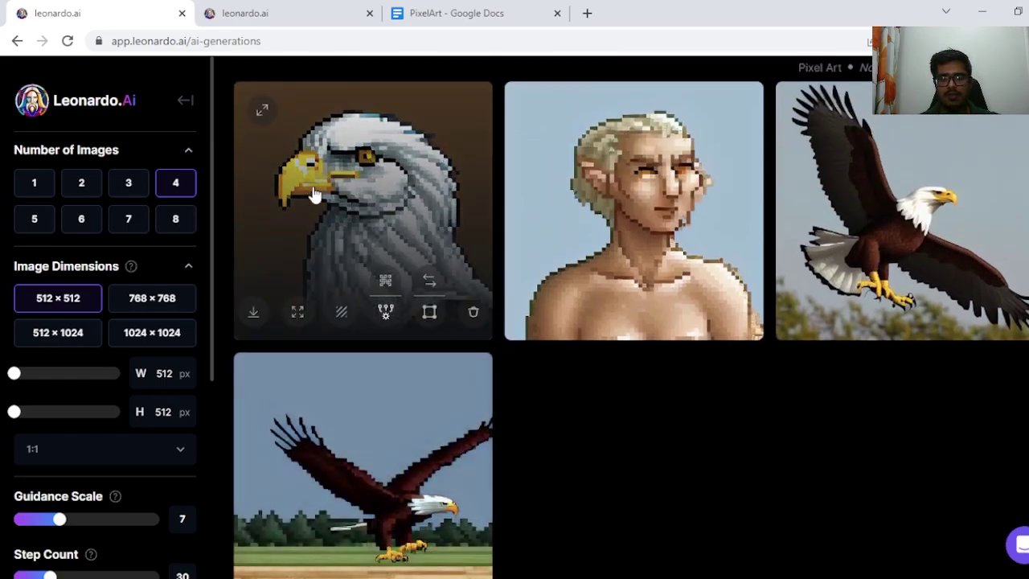
{"action": "scroll", "coordinate": [515, 336], "scroll_direction": "up", "scroll_amount": 8}
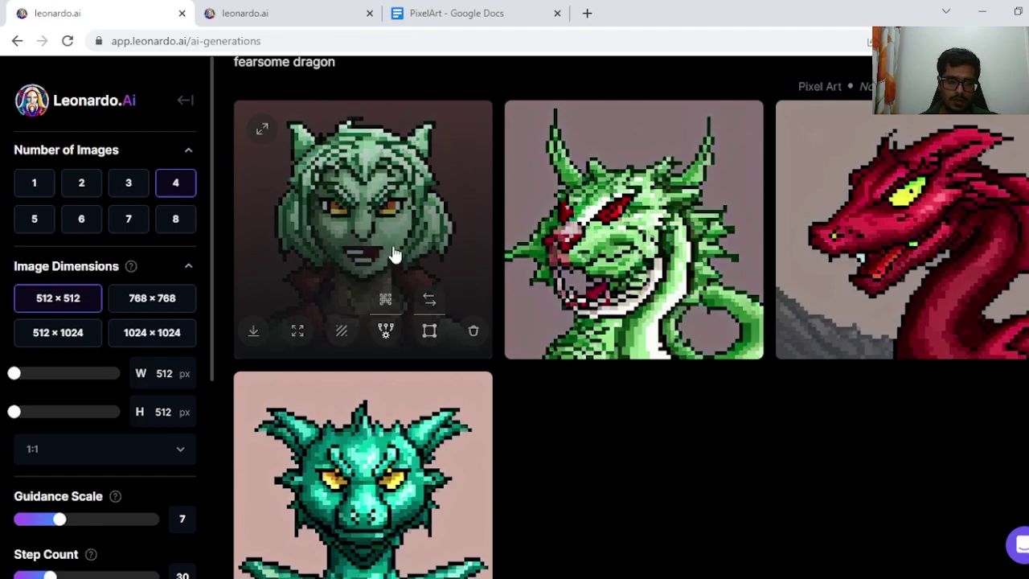
Go back past the magical fairy and spooky ghost sets to the four fierce lion portraits
{"action": "scroll", "coordinate": [394, 254], "scroll_direction": "down", "scroll_amount": 2}
{"action": "scroll", "coordinate": [399, 291], "scroll_direction": "up", "scroll_amount": 1}
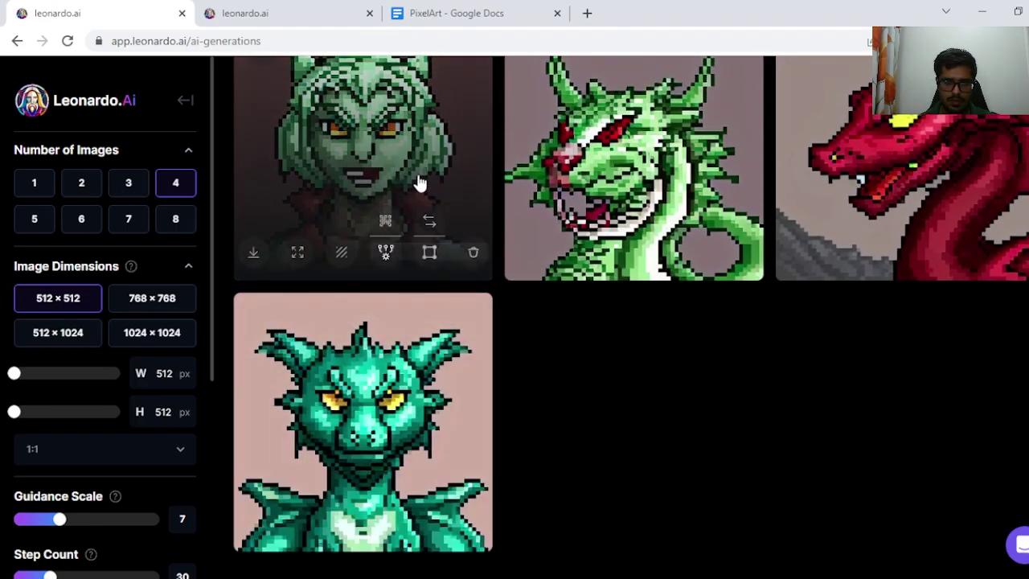
{"action": "scroll", "coordinate": [547, 169], "scroll_direction": "up", "scroll_amount": 1}
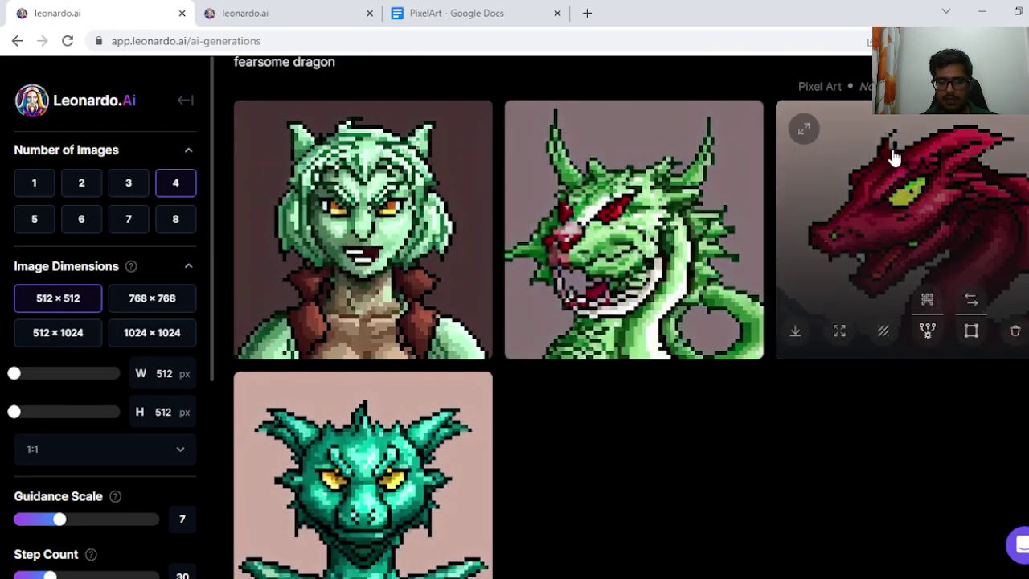
{"action": "scroll", "coordinate": [364, 428], "scroll_direction": "up", "scroll_amount": 4}
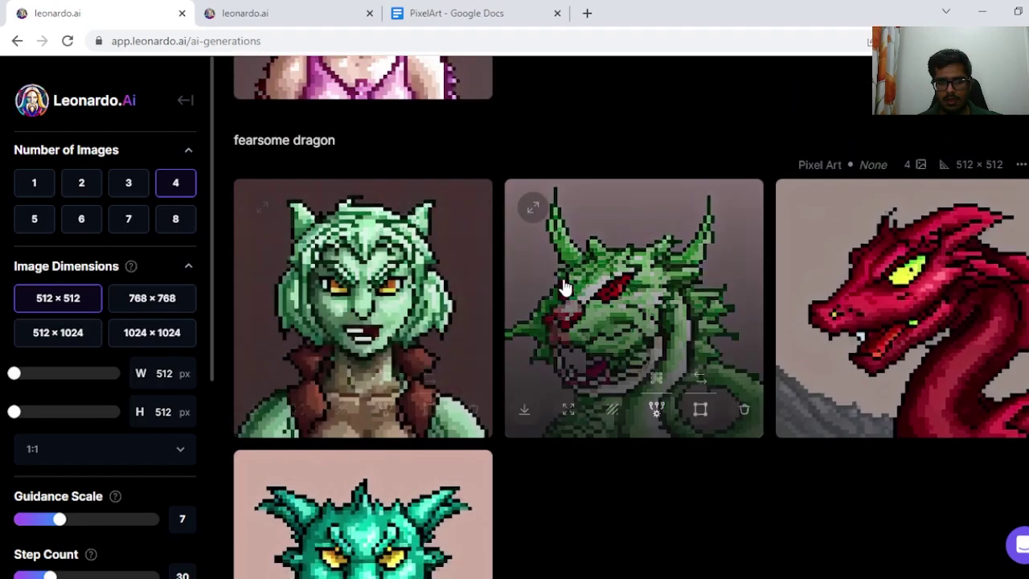
{"action": "scroll", "coordinate": [620, 464], "scroll_direction": "up", "scroll_amount": 5}
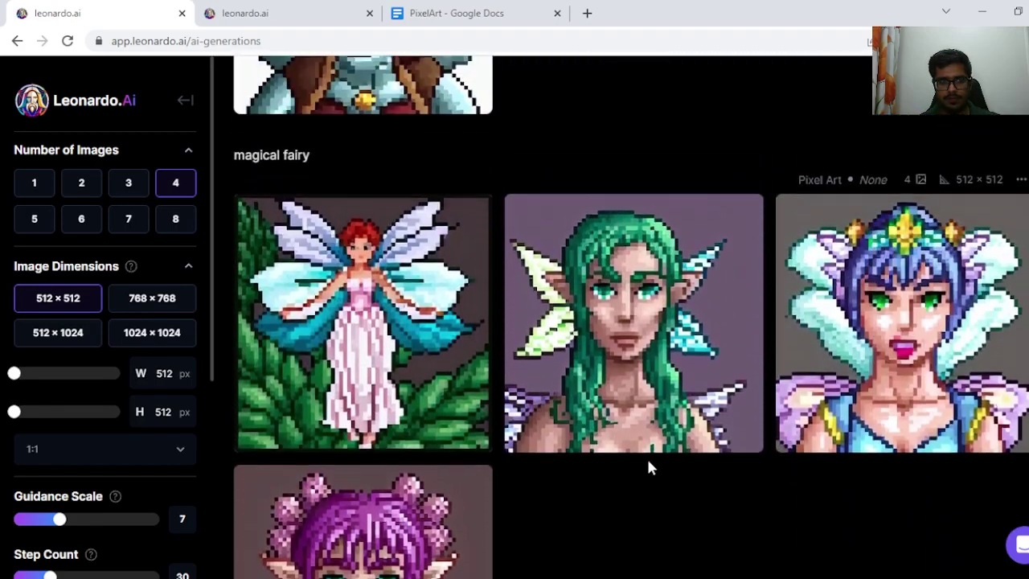
{"action": "scroll", "coordinate": [800, 448], "scroll_direction": "down", "scroll_amount": 2}
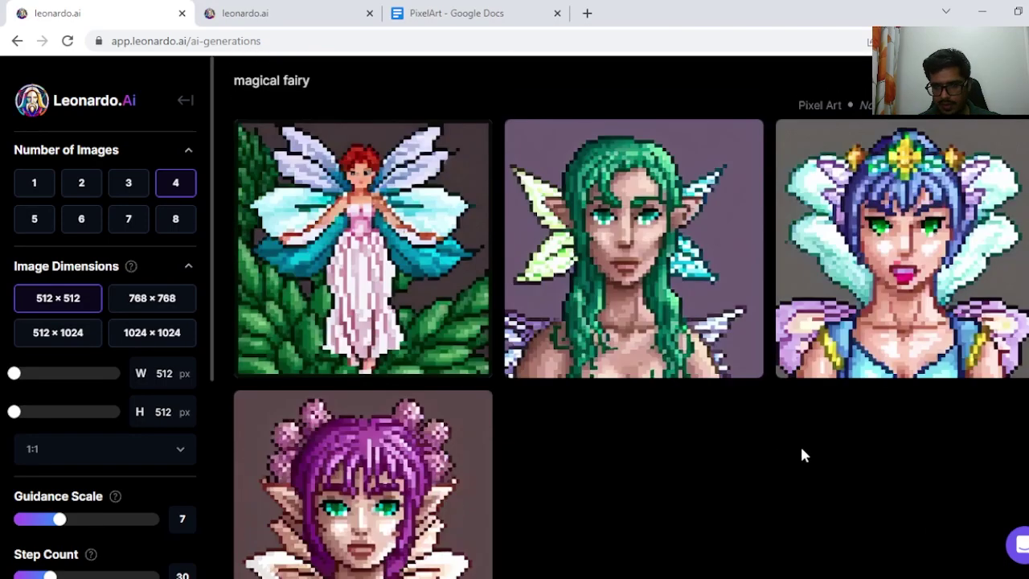
{"action": "scroll", "coordinate": [799, 448], "scroll_direction": "up", "scroll_amount": 1}
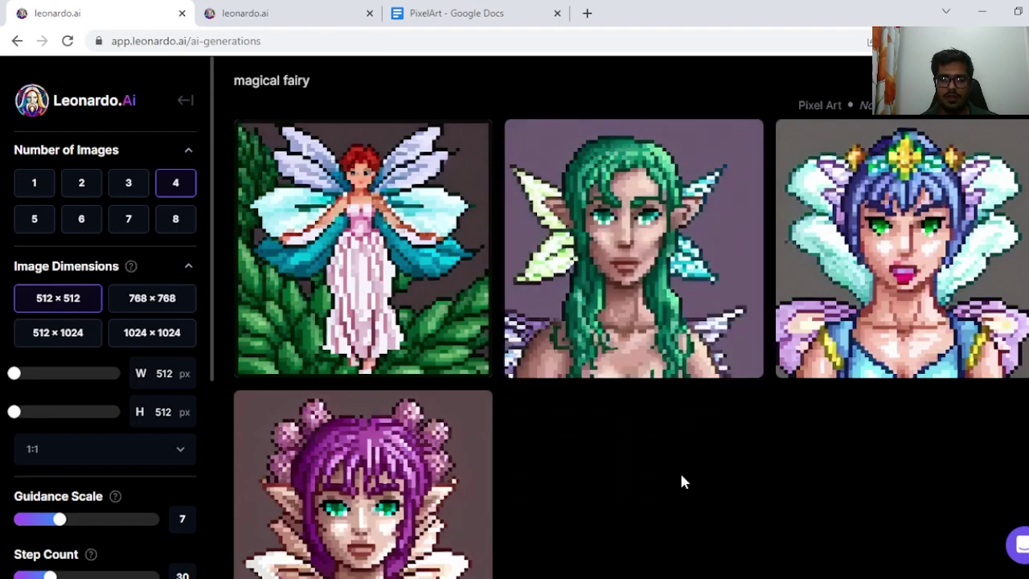
{"action": "scroll", "coordinate": [683, 482], "scroll_direction": "up", "scroll_amount": 8}
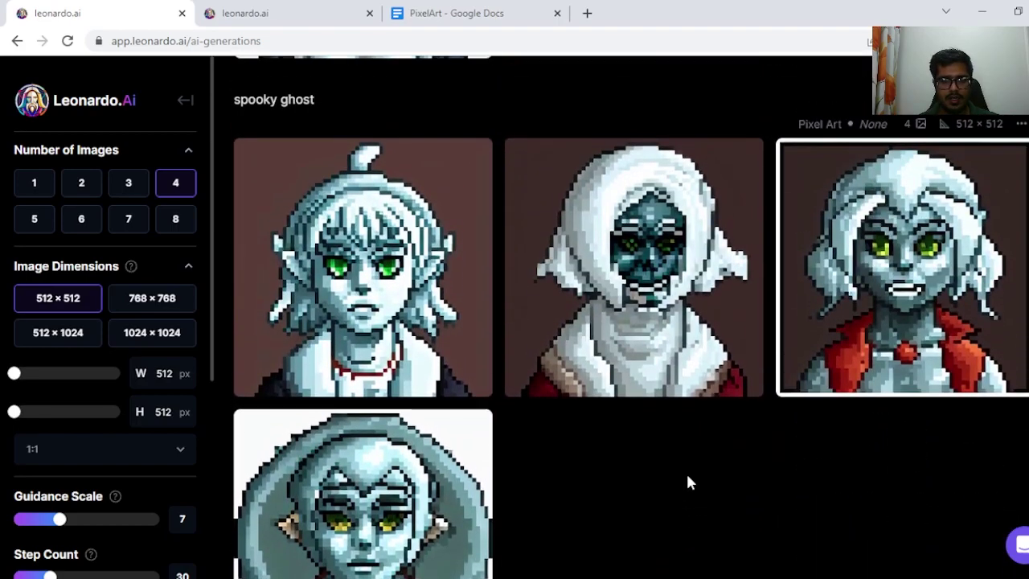
{"action": "scroll", "coordinate": [686, 471], "scroll_direction": "down", "scroll_amount": 1}
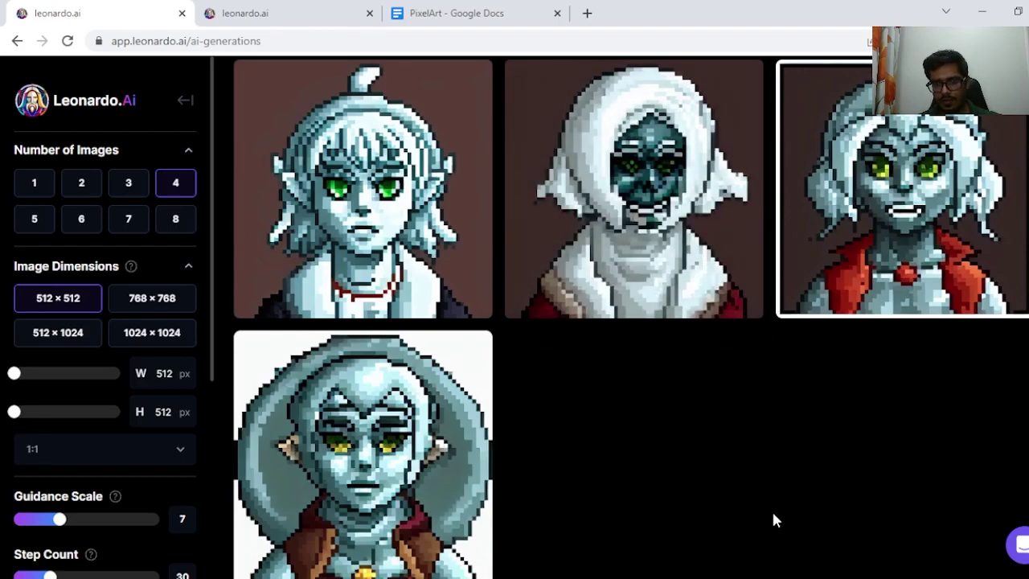
{"action": "scroll", "coordinate": [724, 454], "scroll_direction": "up", "scroll_amount": 1}
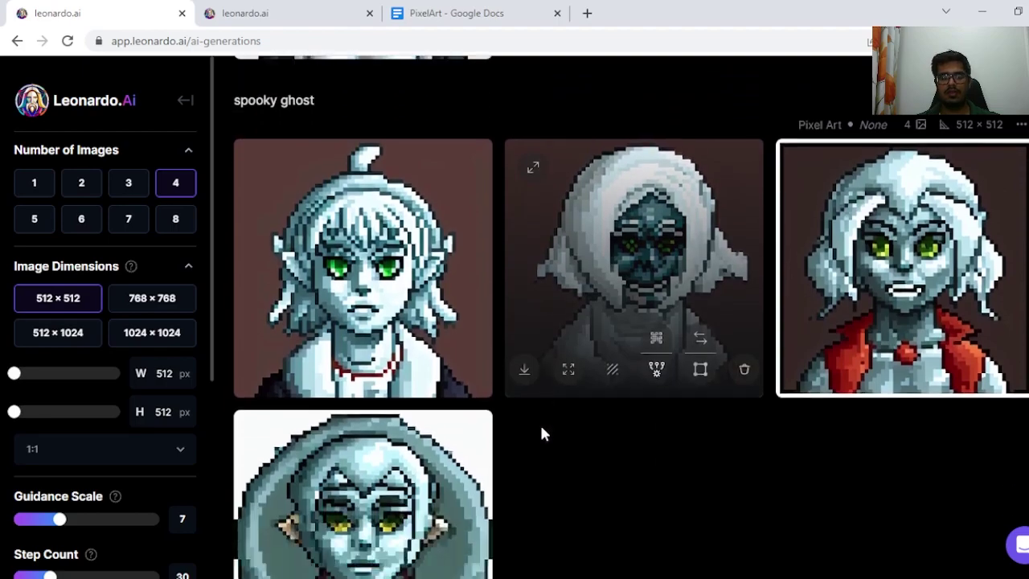
{"action": "scroll", "coordinate": [547, 402], "scroll_direction": "down", "scroll_amount": 1}
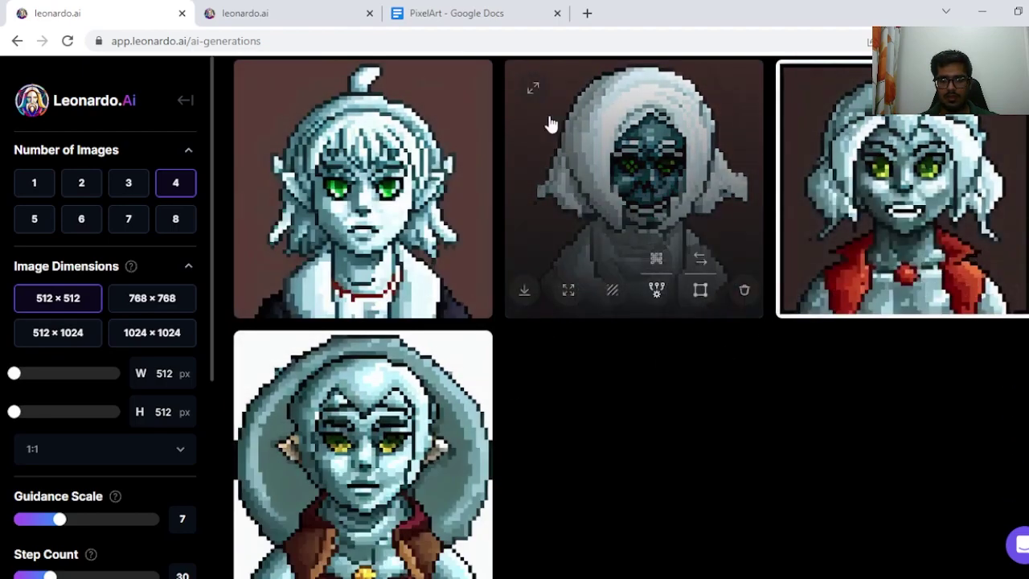
{"action": "scroll", "coordinate": [700, 440], "scroll_direction": "up", "scroll_amount": 8}
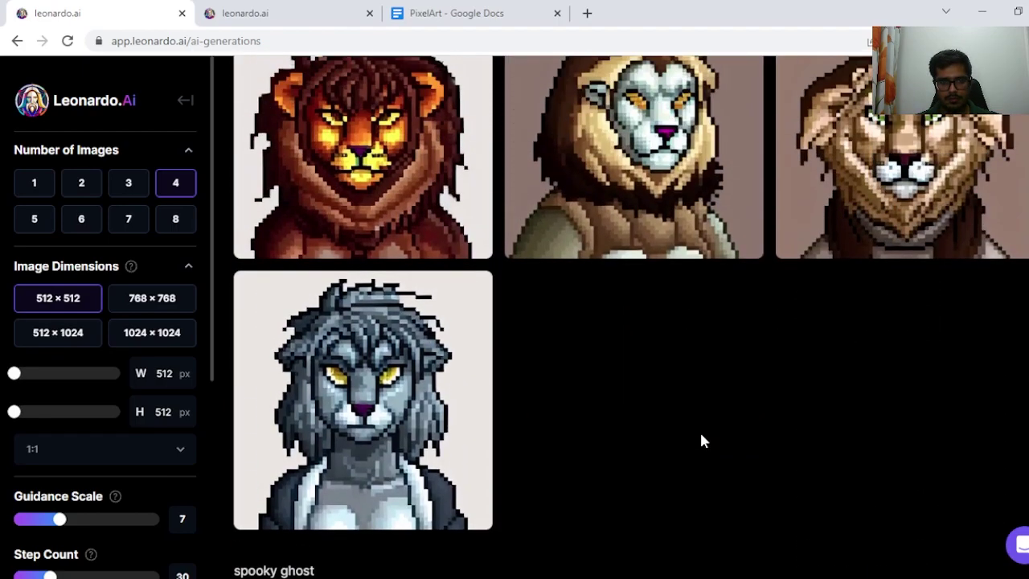
Move from the fierce lion set to the four tropical palm tree pixel-art images
{"action": "scroll", "coordinate": [699, 430], "scroll_direction": "up", "scroll_amount": 2}
{"action": "scroll", "coordinate": [726, 425], "scroll_direction": "down", "scroll_amount": 2}
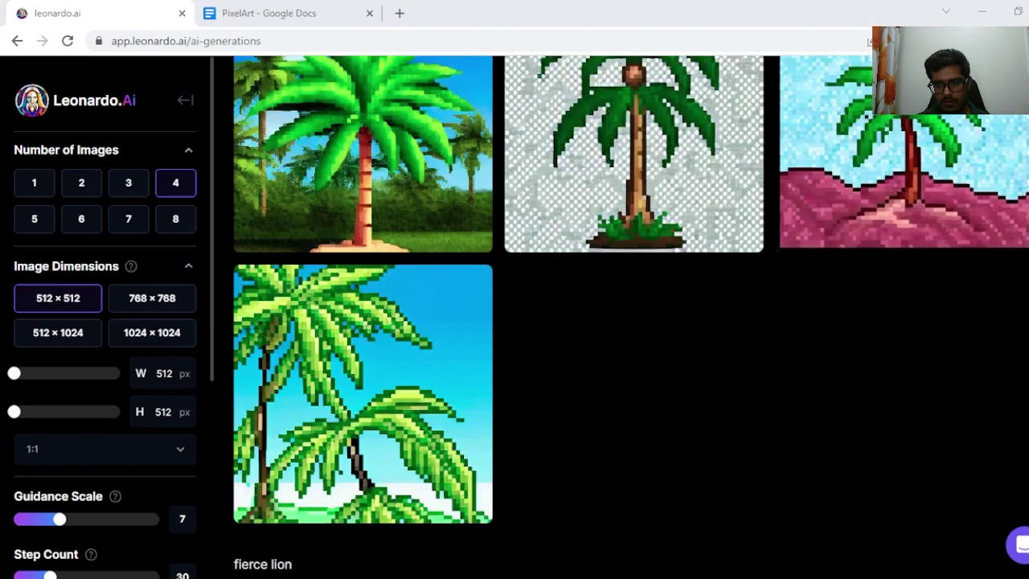
{"action": "scroll", "coordinate": [660, 290], "scroll_direction": "up", "scroll_amount": 1}
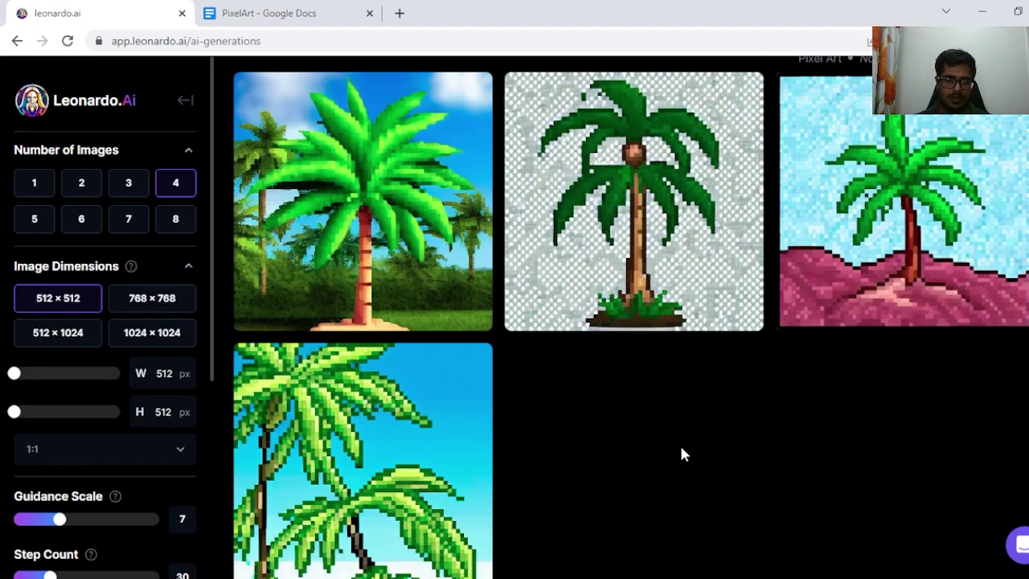
{"action": "scroll", "coordinate": [669, 426], "scroll_direction": "down", "scroll_amount": 1}
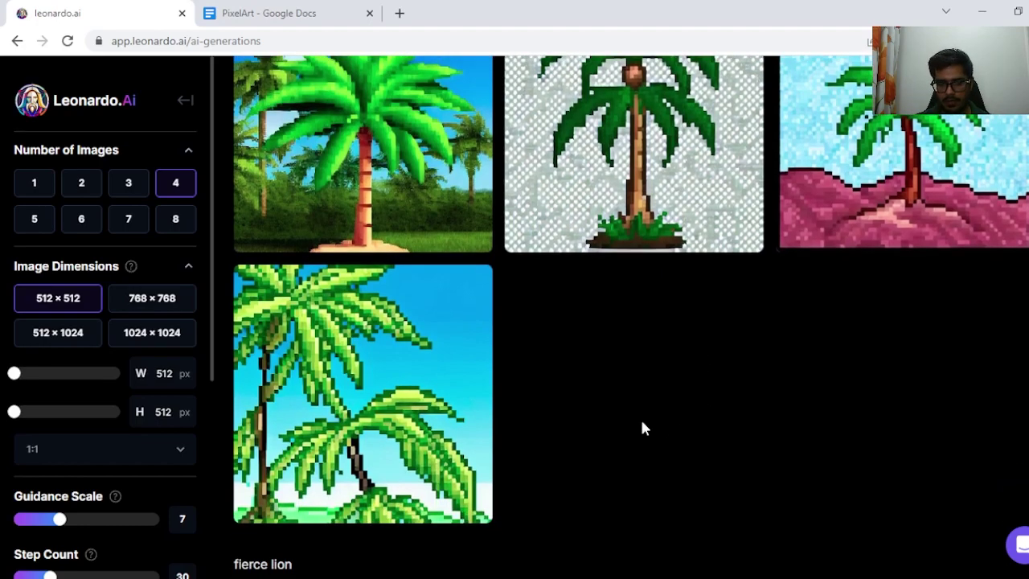
{"action": "scroll", "coordinate": [683, 390], "scroll_direction": "up", "scroll_amount": 1}
{"action": "scroll", "coordinate": [891, 370], "scroll_direction": "up", "scroll_amount": 1}
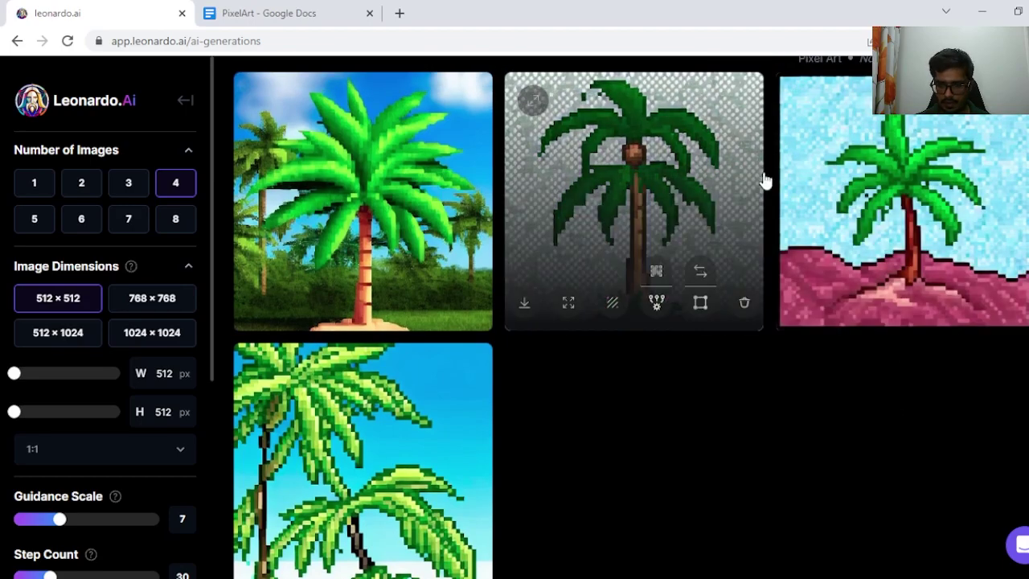
{"action": "scroll", "coordinate": [651, 317], "scroll_direction": "up", "scroll_amount": 1}
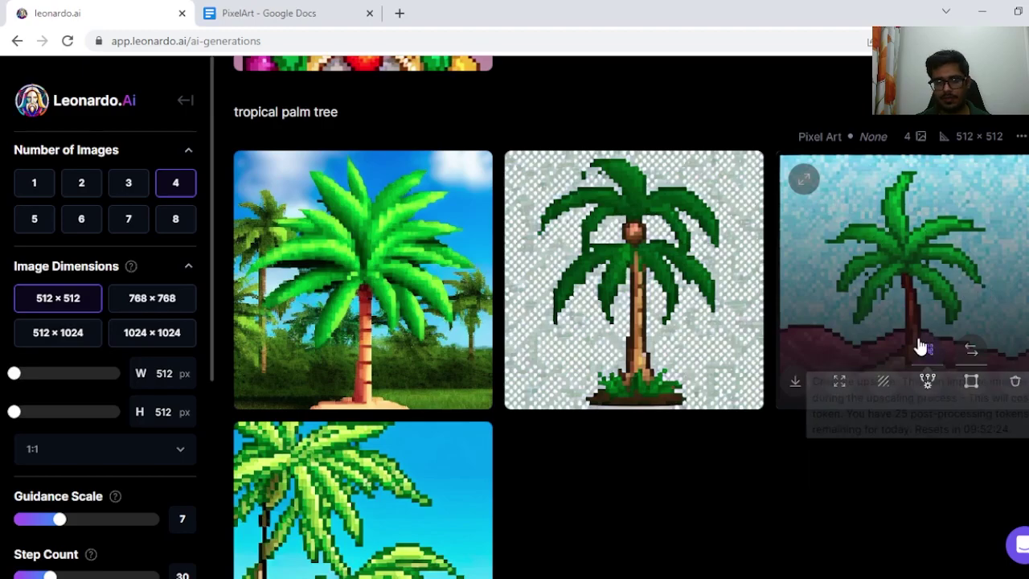
{"action": "scroll", "coordinate": [861, 377], "scroll_direction": "down", "scroll_amount": 3}
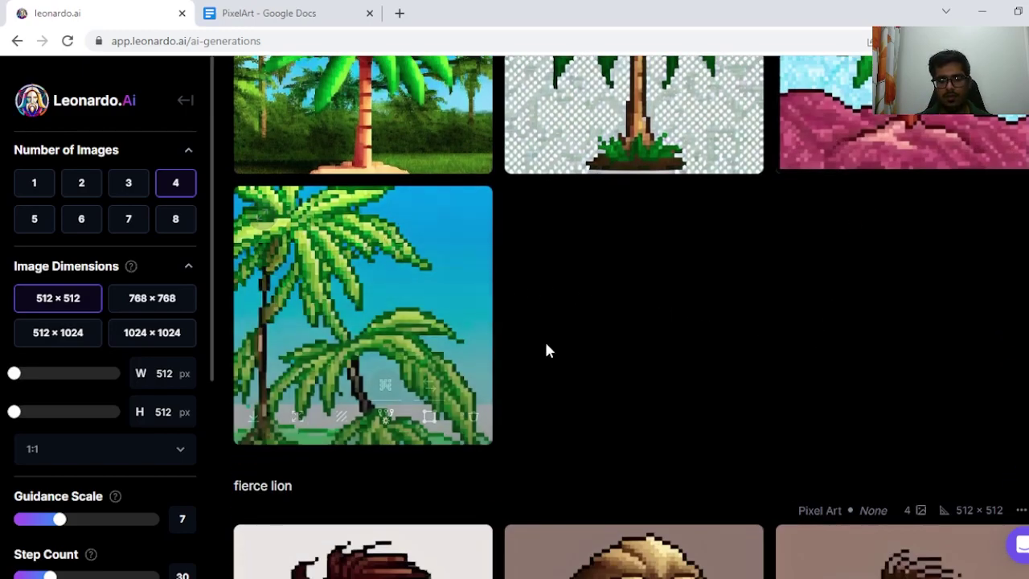
Review the clown with colorful makeup and cheerful sunflower grids, reaching the cozy log cabin set
{"action": "scroll", "coordinate": [563, 362], "scroll_direction": "up", "scroll_amount": 10}
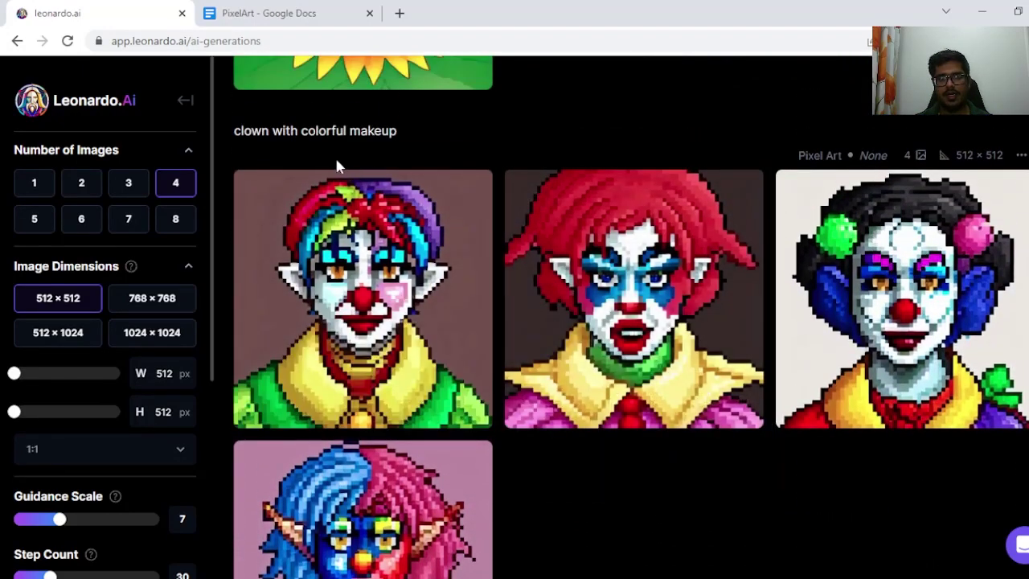
{"action": "scroll", "coordinate": [586, 137], "scroll_direction": "down", "scroll_amount": 2}
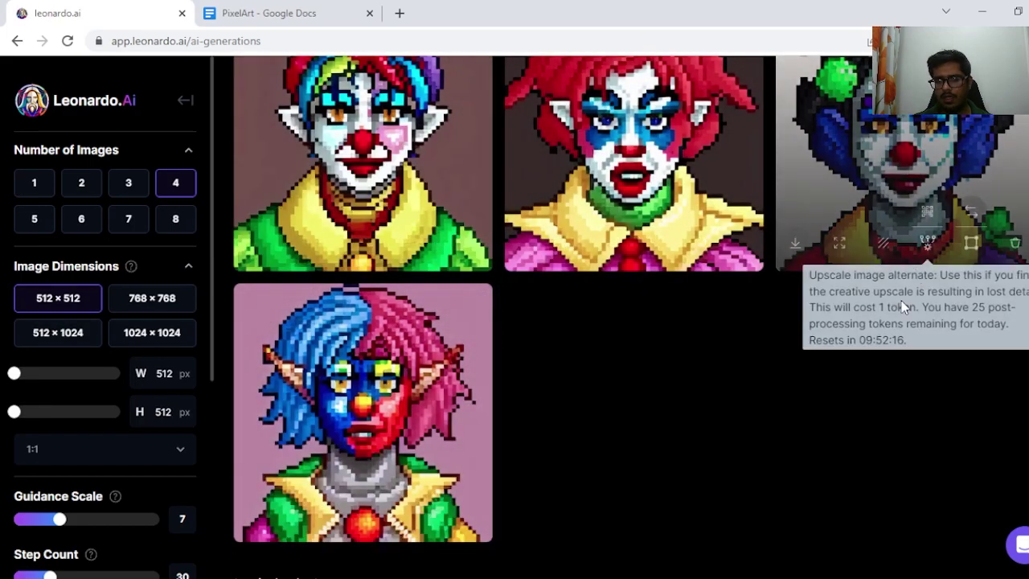
{"action": "scroll", "coordinate": [884, 394], "scroll_direction": "up", "scroll_amount": 2}
{"action": "scroll", "coordinate": [662, 474], "scroll_direction": "down", "scroll_amount": 1}
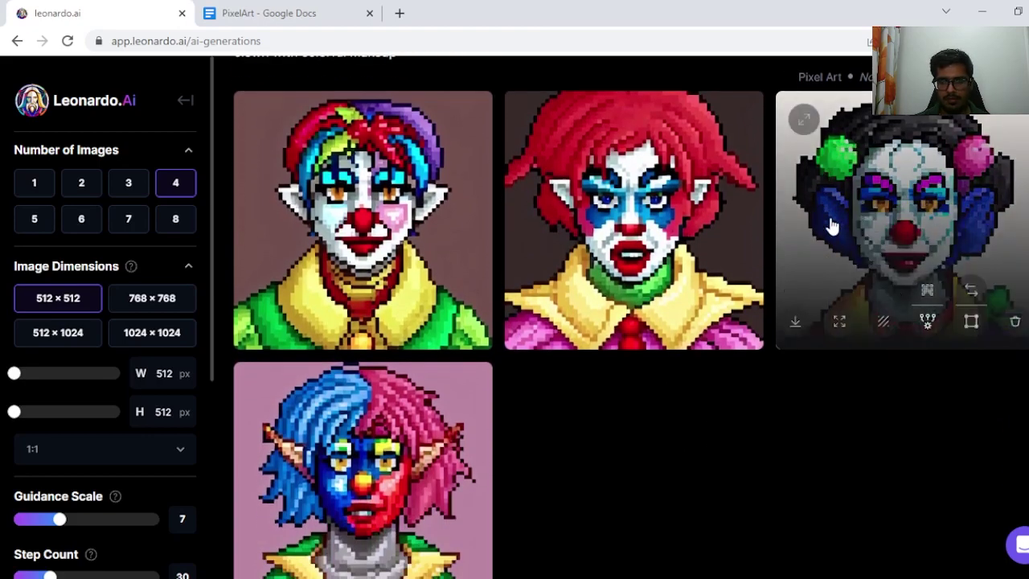
{"action": "scroll", "coordinate": [593, 457], "scroll_direction": "up", "scroll_amount": 8}
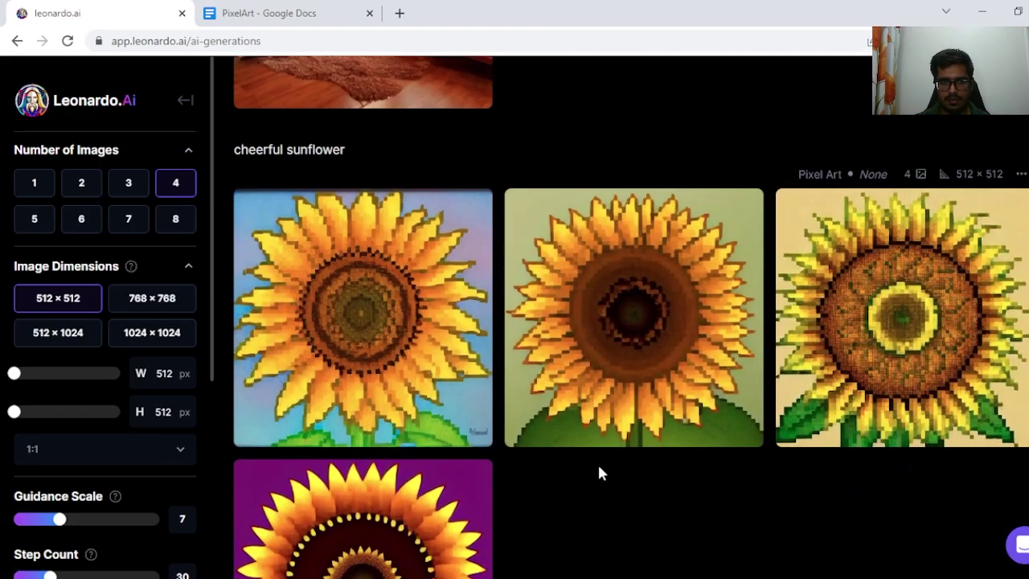
{"action": "scroll", "coordinate": [450, 257], "scroll_direction": "down", "scroll_amount": 2}
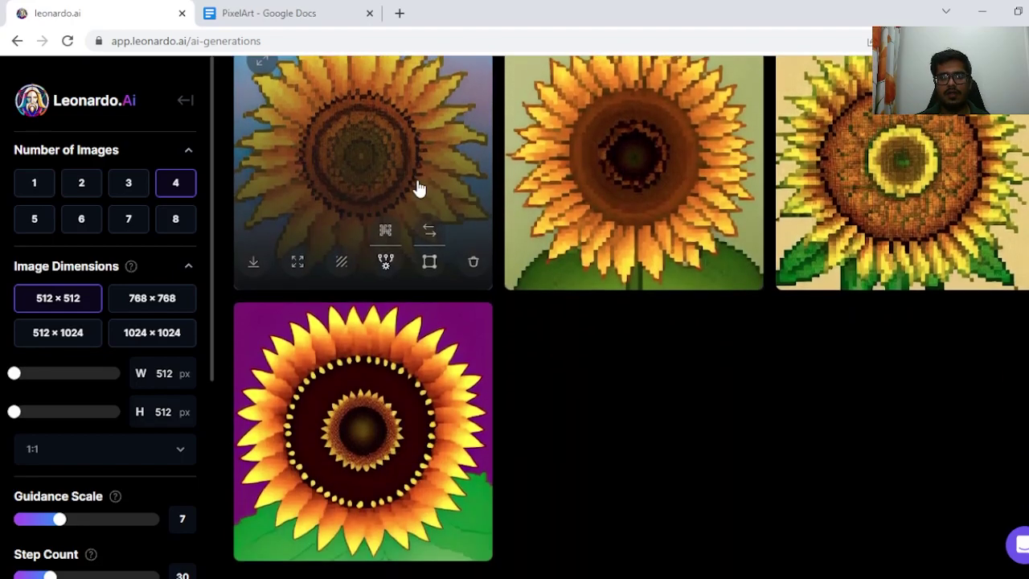
{"action": "scroll", "coordinate": [492, 230], "scroll_direction": "up", "scroll_amount": 2}
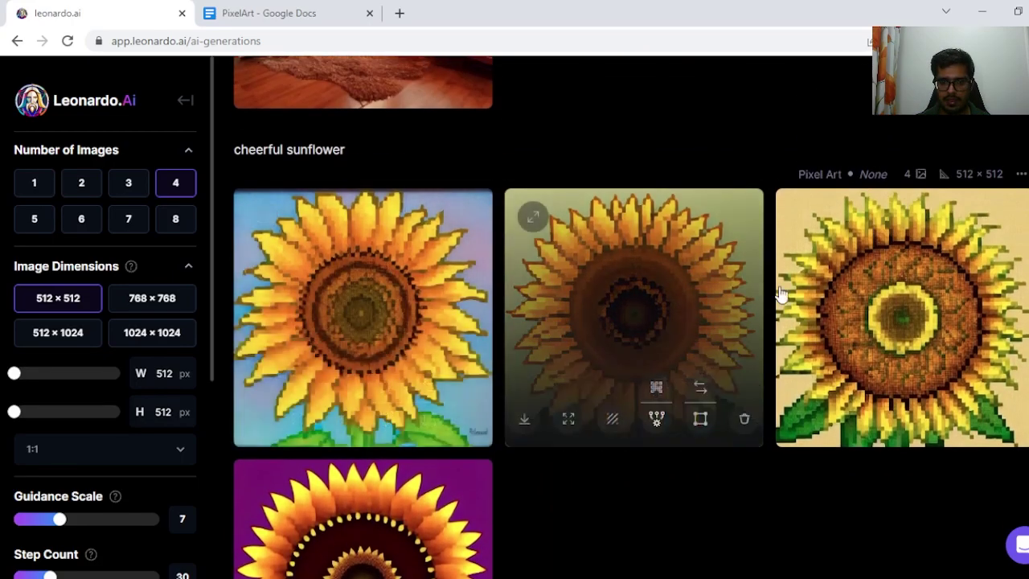
{"action": "scroll", "coordinate": [812, 317], "scroll_direction": "up", "scroll_amount": 7}
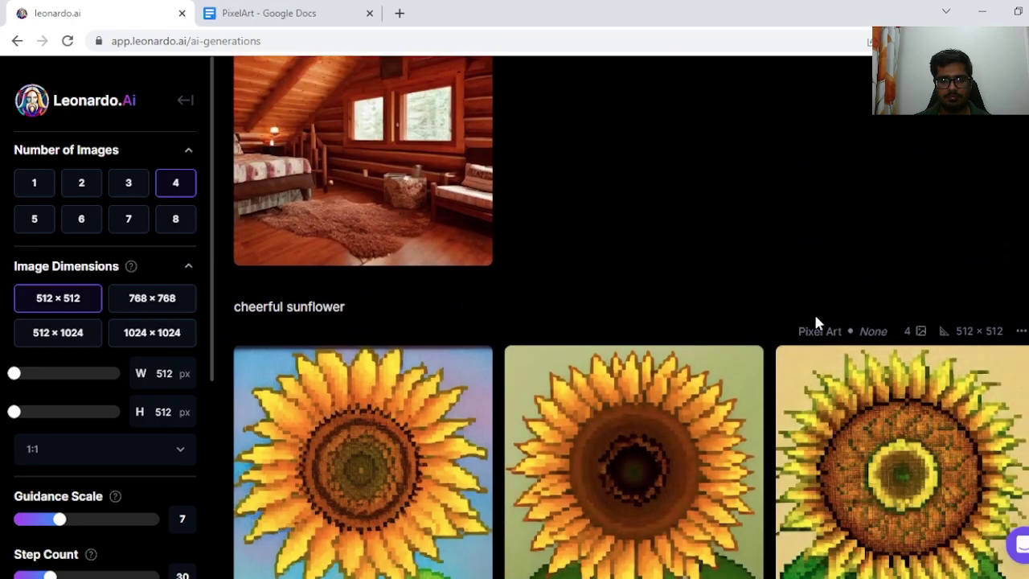
{"action": "scroll", "coordinate": [361, 321], "scroll_direction": "up", "scroll_amount": 2}
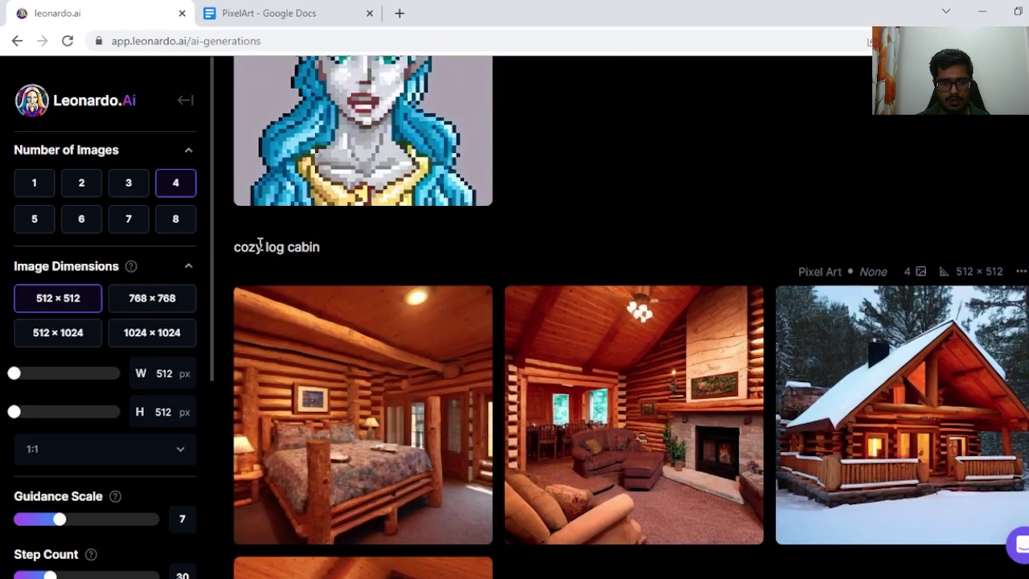
Look over the four cozy log cabin pixel-art images
{"action": "scroll", "coordinate": [453, 298], "scroll_direction": "down", "scroll_amount": 3}
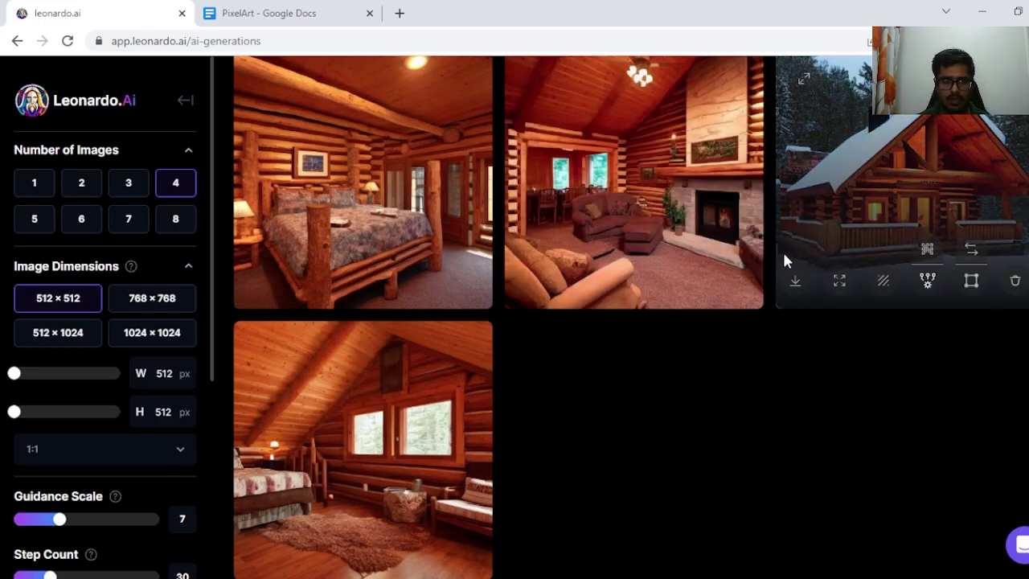
{"action": "scroll", "coordinate": [788, 321], "scroll_direction": "up", "scroll_amount": 1}
{"action": "scroll", "coordinate": [723, 259], "scroll_direction": "down", "scroll_amount": 1}
{"action": "scroll", "coordinate": [274, 268], "scroll_direction": "up", "scroll_amount": 4}
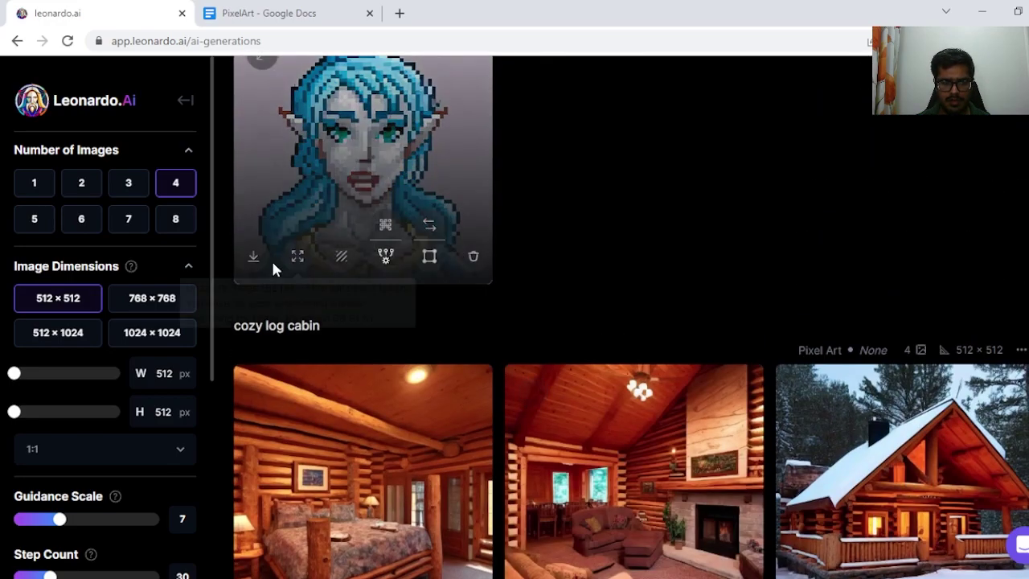
{"action": "scroll", "coordinate": [322, 336], "scroll_direction": "down", "scroll_amount": 3}
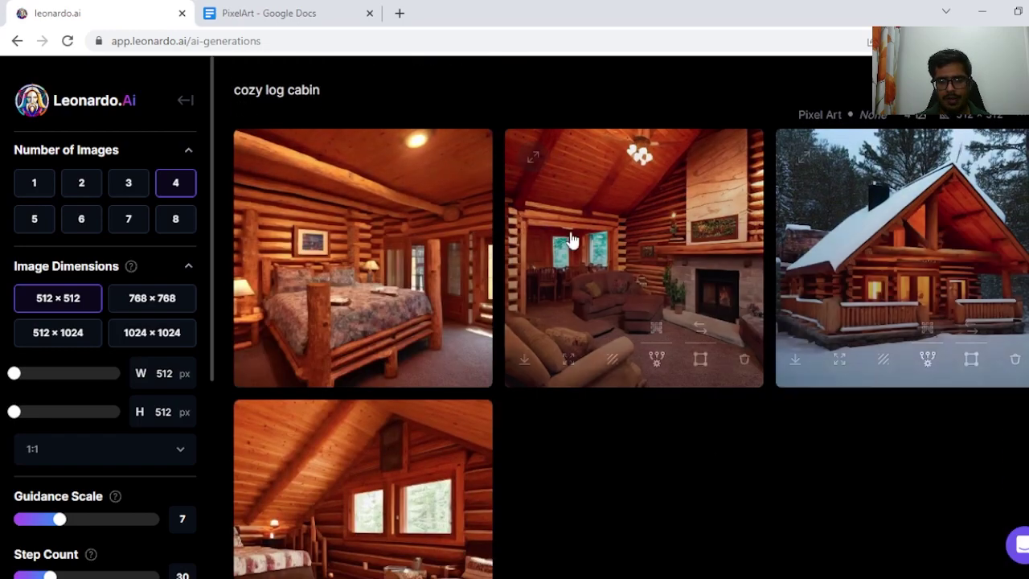
{"action": "scroll", "coordinate": [349, 367], "scroll_direction": "down", "scroll_amount": 1}
Review the four charming mermaid images, then the zombie-like portraits after them
{"action": "scroll", "coordinate": [911, 370], "scroll_direction": "up", "scroll_amount": 9}
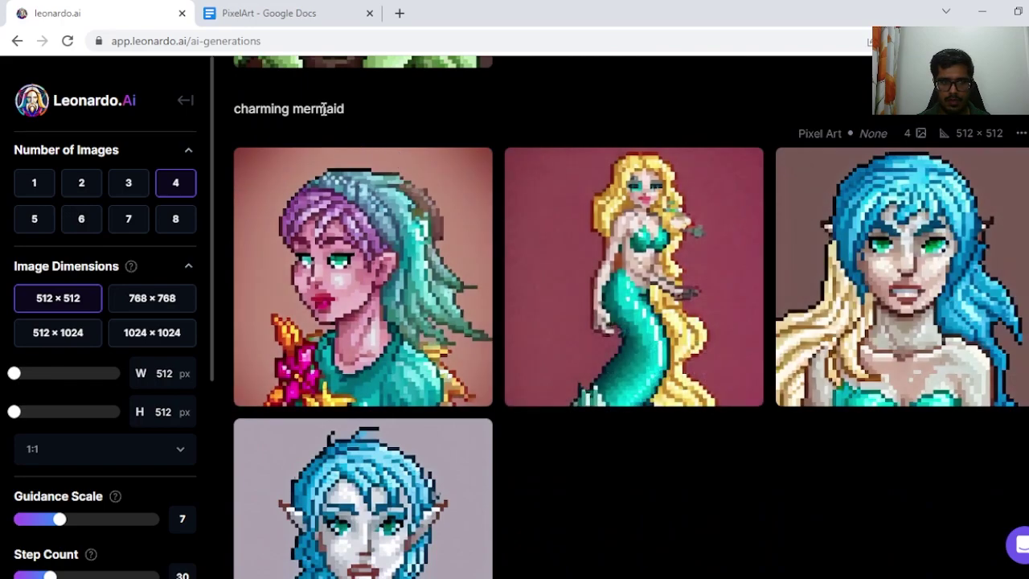
{"action": "scroll", "coordinate": [734, 161], "scroll_direction": "down", "scroll_amount": 1}
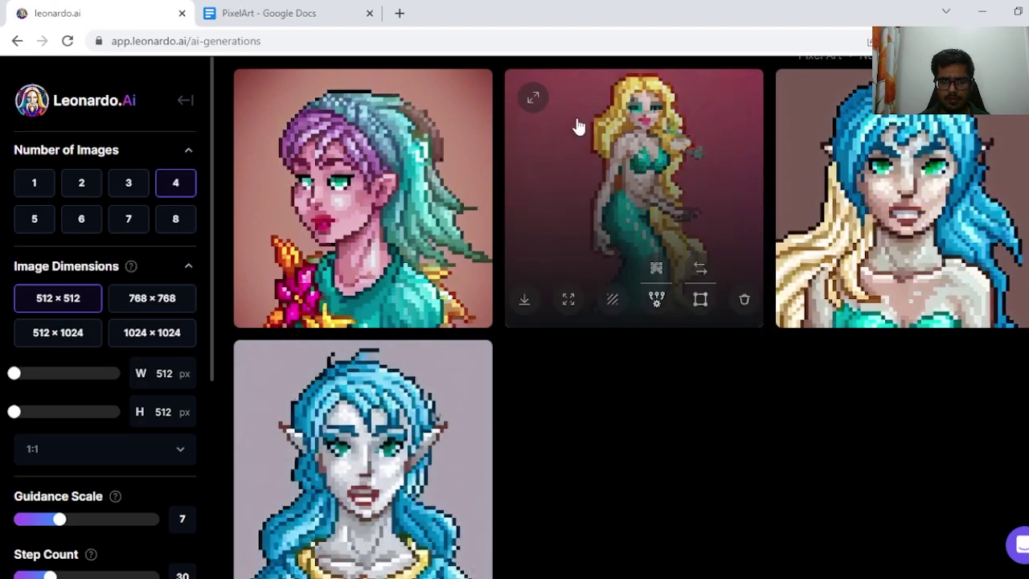
{"action": "scroll", "coordinate": [305, 64], "scroll_direction": "down", "scroll_amount": 1}
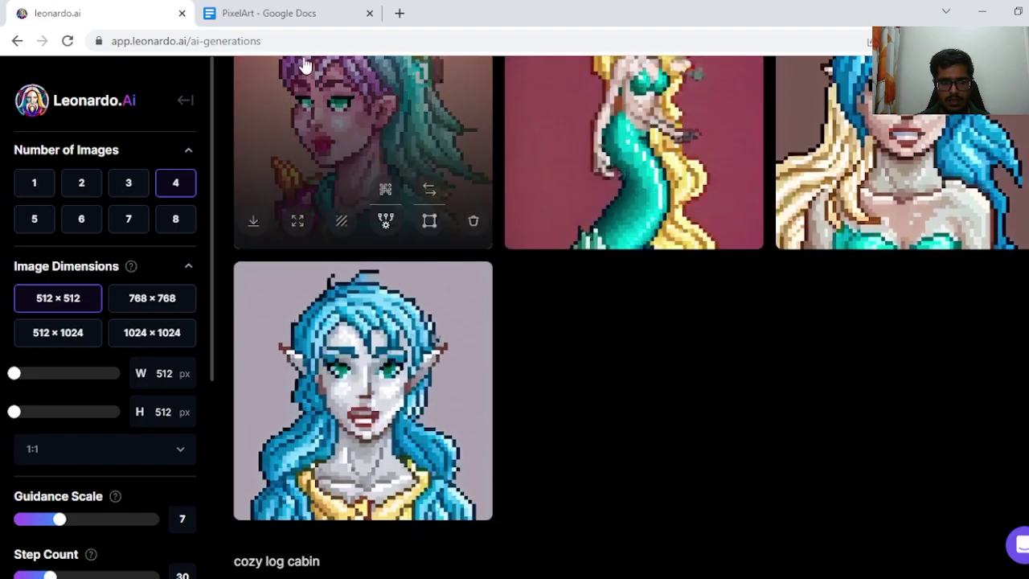
{"action": "scroll", "coordinate": [299, 131], "scroll_direction": "up", "scroll_amount": 2}
{"action": "scroll", "coordinate": [370, 209], "scroll_direction": "down", "scroll_amount": 2}
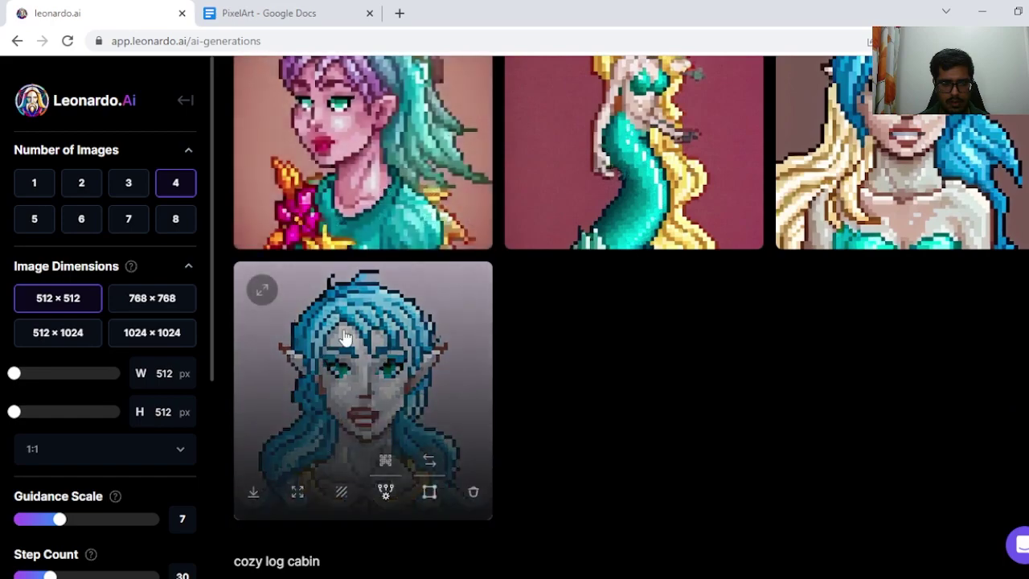
{"action": "scroll", "coordinate": [385, 386], "scroll_direction": "up", "scroll_amount": 2}
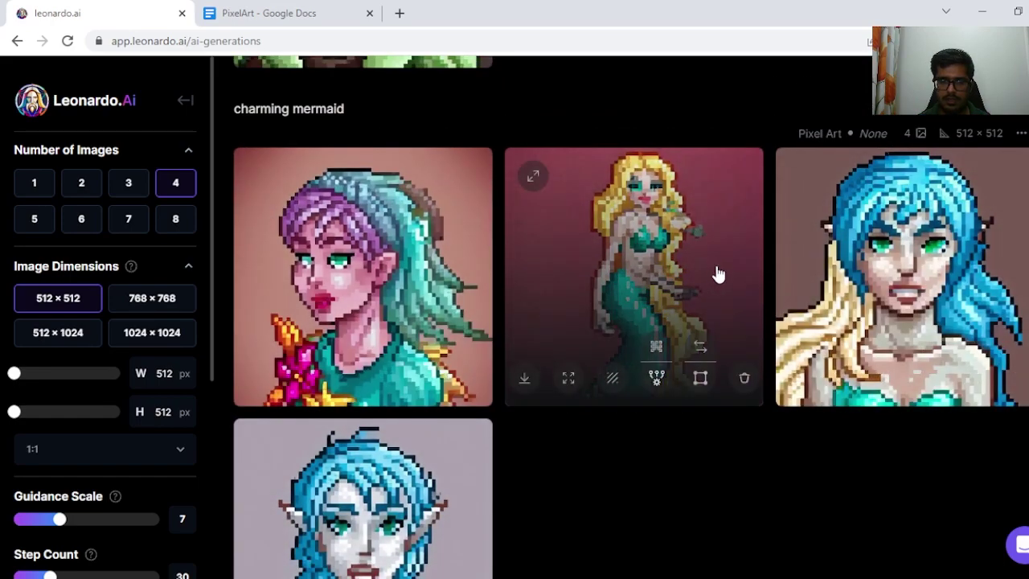
{"action": "scroll", "coordinate": [616, 322], "scroll_direction": "up", "scroll_amount": 7}
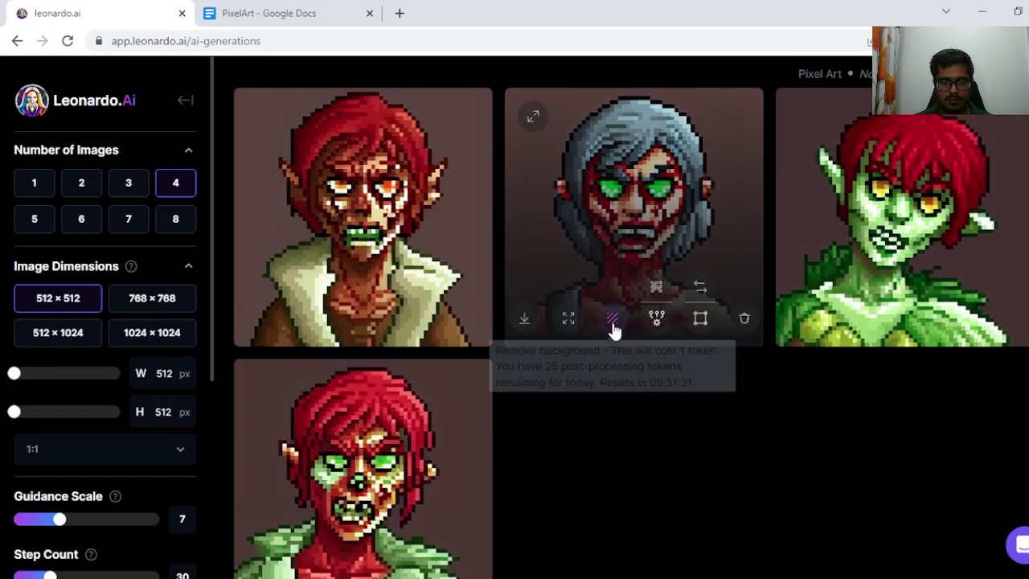
Look back over the scary zombie and majestic elephant pixel-art sets
{"action": "scroll", "coordinate": [613, 330], "scroll_direction": "up", "scroll_amount": 2}
{"action": "scroll", "coordinate": [708, 386], "scroll_direction": "down", "scroll_amount": 2}
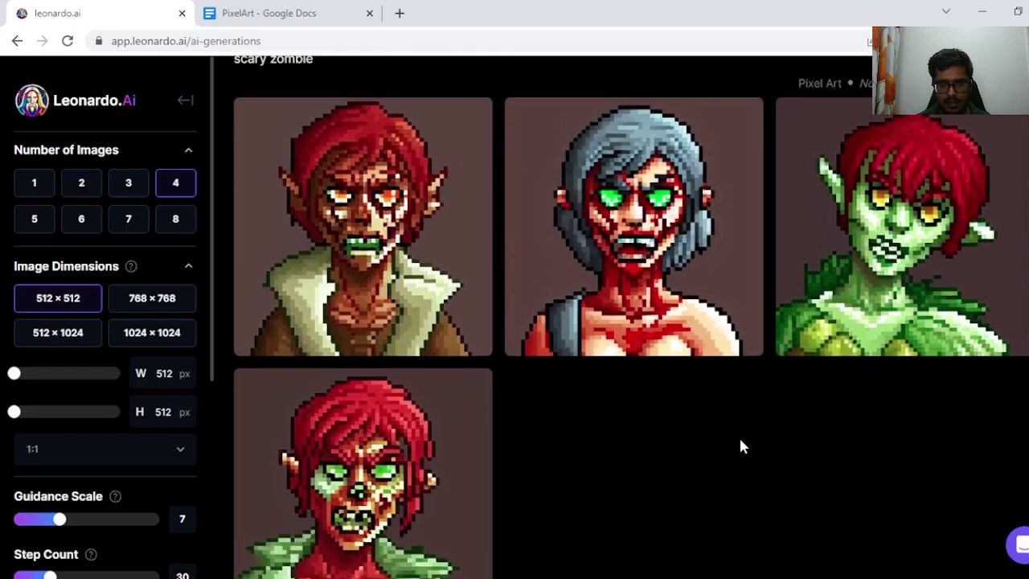
{"action": "scroll", "coordinate": [741, 446], "scroll_direction": "down", "scroll_amount": 1}
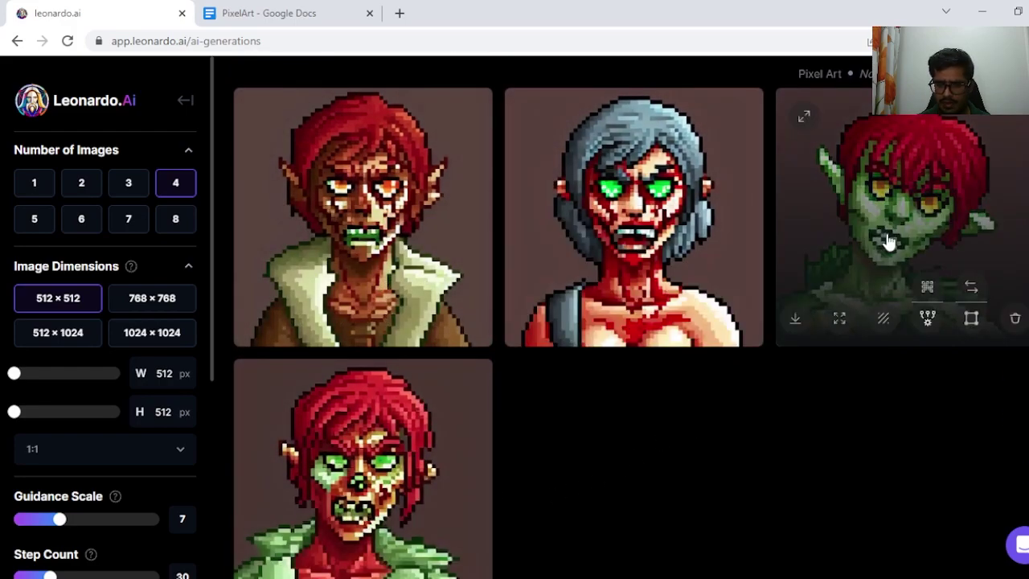
{"action": "mouse_move", "coordinate": [377, 275]}
{"action": "mouse_move", "coordinate": [912, 161]}
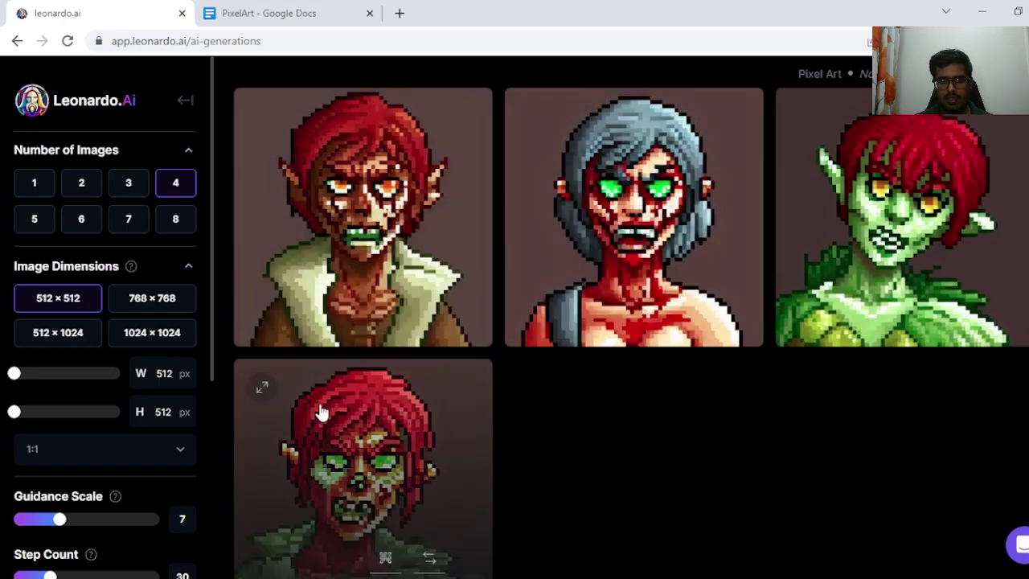
{"action": "scroll", "coordinate": [563, 386], "scroll_direction": "up", "scroll_amount": 8}
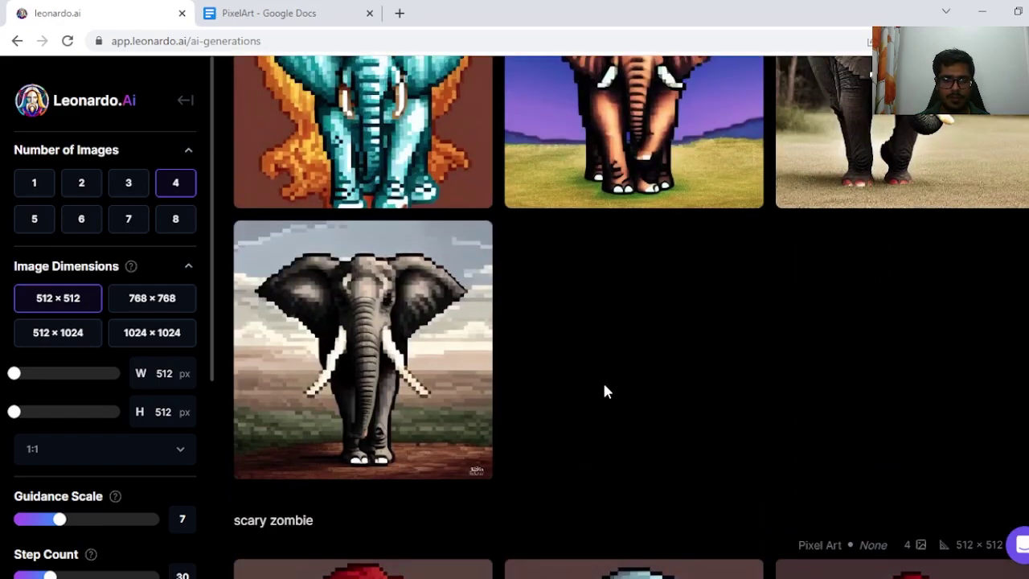
{"action": "scroll", "coordinate": [658, 418], "scroll_direction": "up", "scroll_amount": 1}
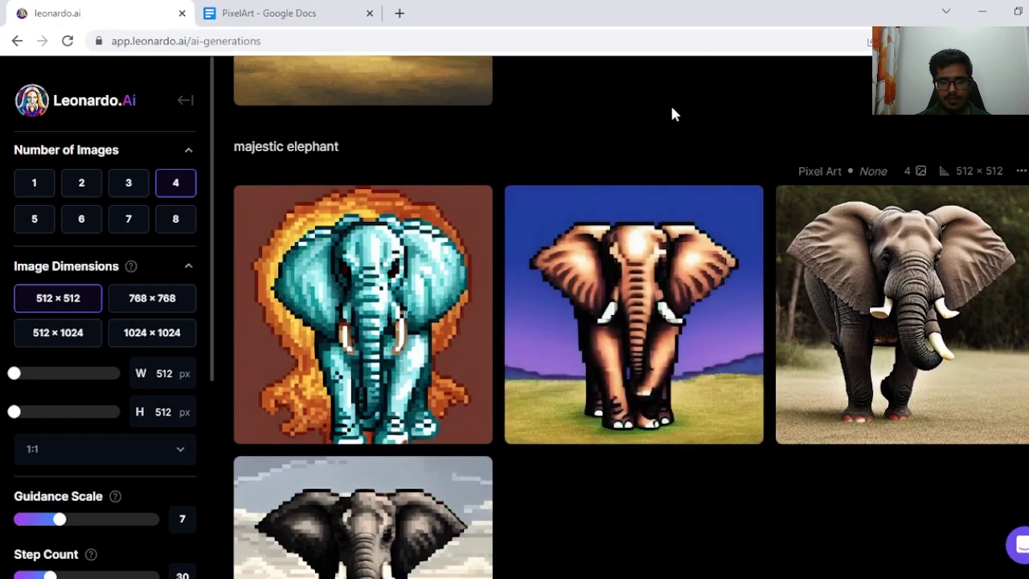
{"action": "scroll", "coordinate": [674, 113], "scroll_direction": "down", "scroll_amount": 1}
Review the serene mountain landscape set and reach the superhero with cape and mask images
{"action": "mouse_move", "coordinate": [870, 208]}
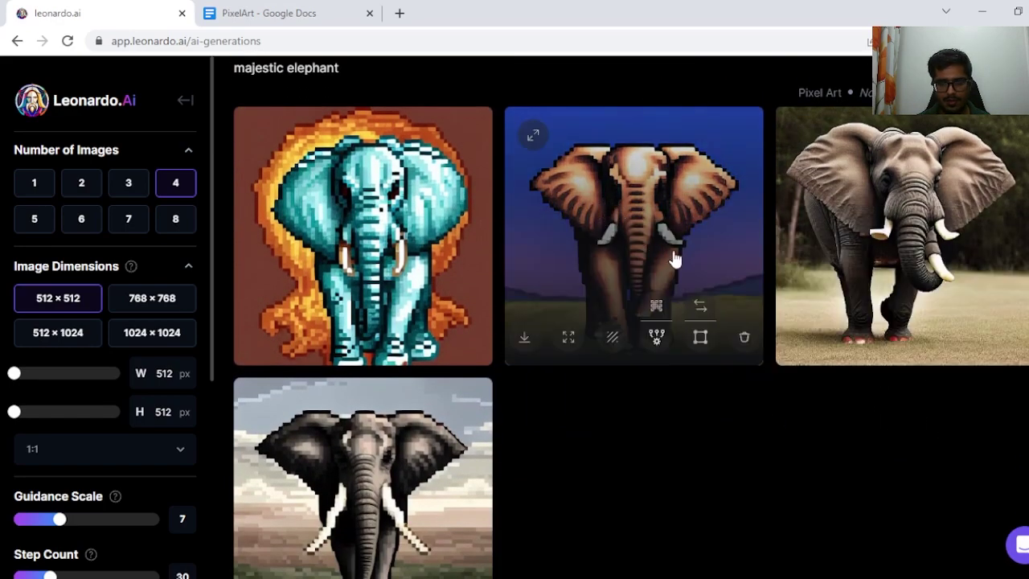
{"action": "scroll", "coordinate": [379, 413], "scroll_direction": "down", "scroll_amount": 1}
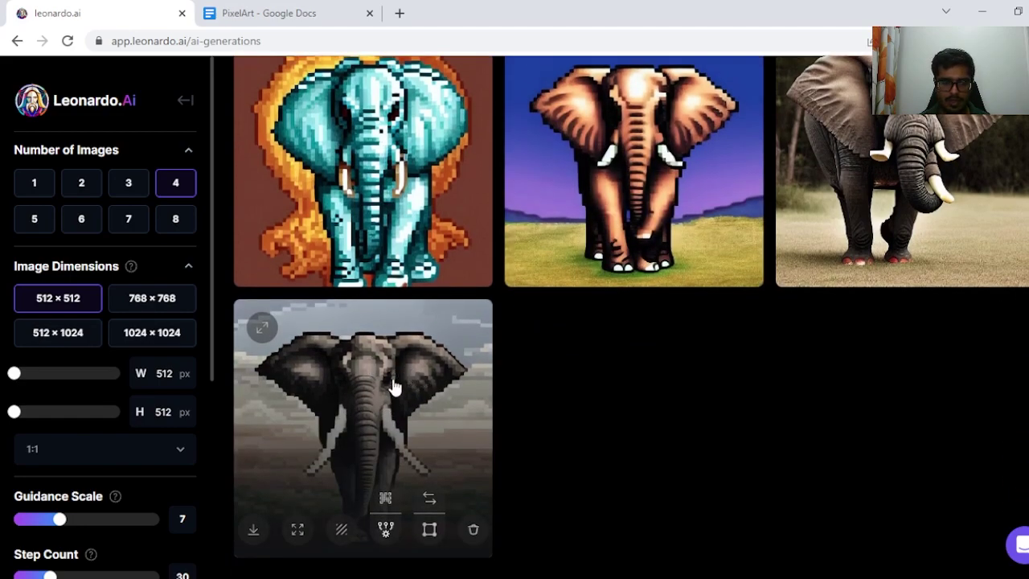
{"action": "scroll", "coordinate": [410, 407], "scroll_direction": "up", "scroll_amount": 2}
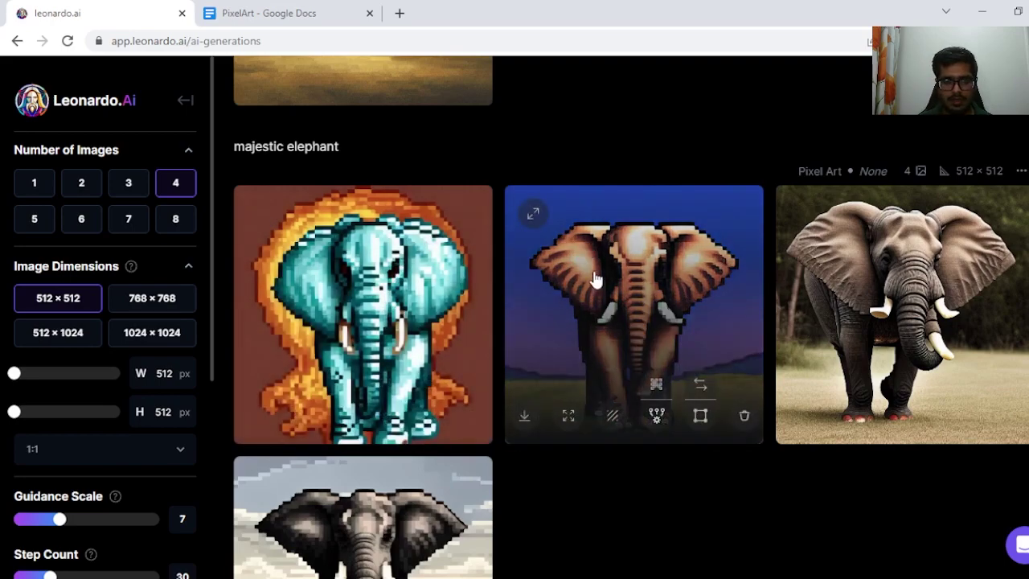
{"action": "scroll", "coordinate": [572, 424], "scroll_direction": "down", "scroll_amount": 2}
{"action": "scroll", "coordinate": [593, 367], "scroll_direction": "down", "scroll_amount": 2}
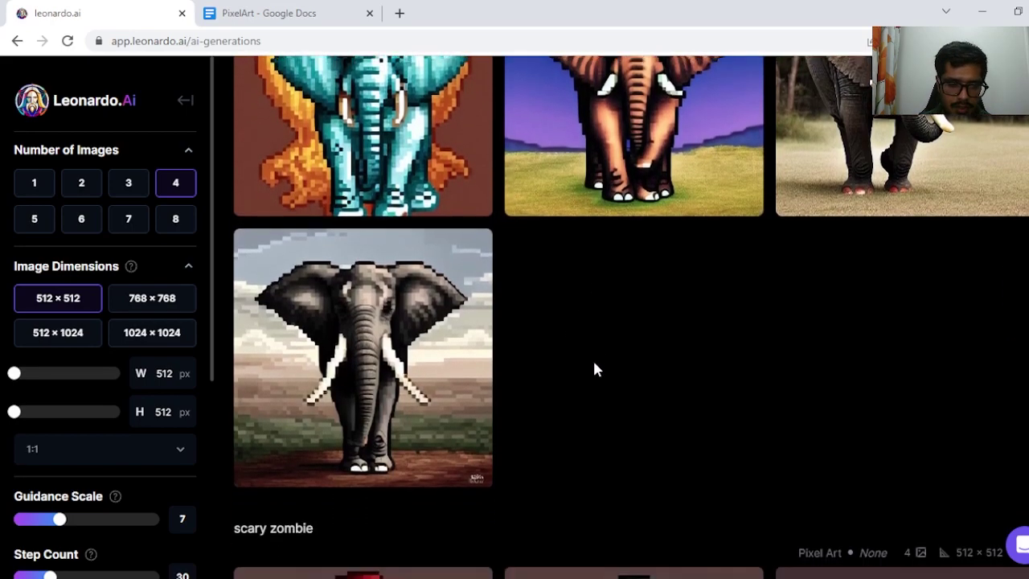
{"action": "scroll", "coordinate": [593, 333], "scroll_direction": "up", "scroll_amount": 4}
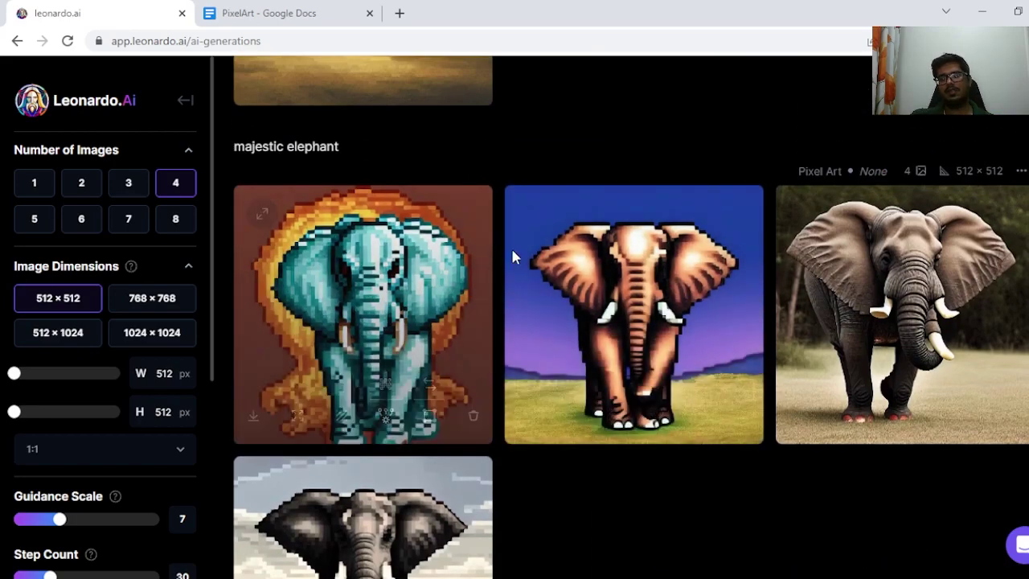
{"action": "scroll", "coordinate": [770, 256], "scroll_direction": "up", "scroll_amount": 3}
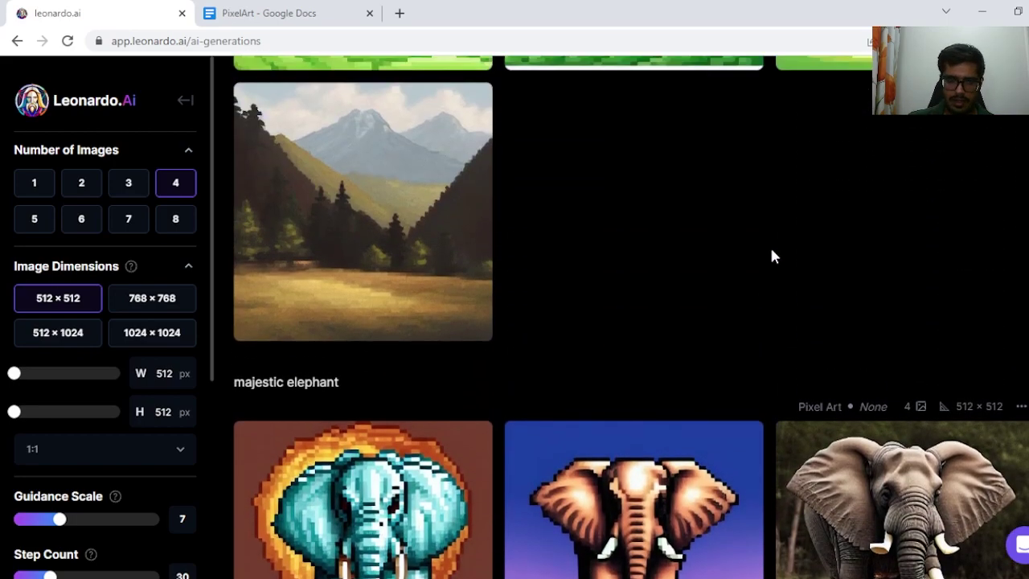
{"action": "scroll", "coordinate": [770, 249], "scroll_direction": "up", "scroll_amount": 5}
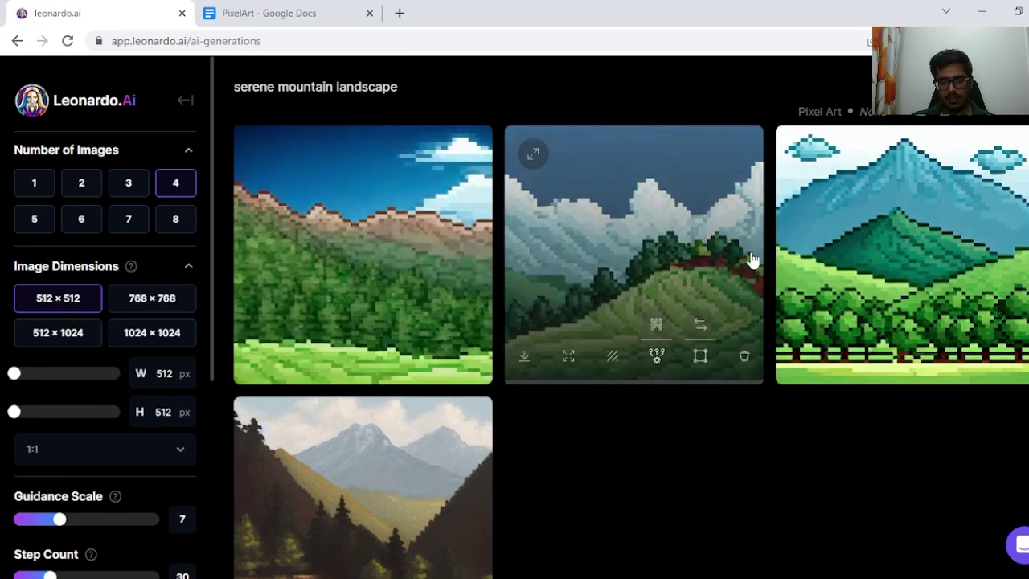
{"action": "scroll", "coordinate": [842, 251], "scroll_direction": "down", "scroll_amount": 2}
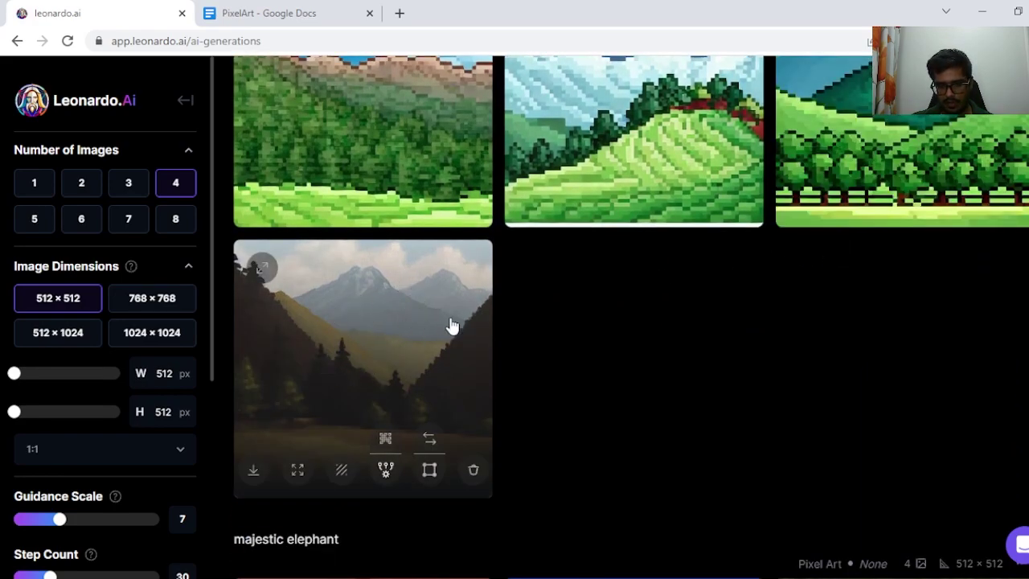
{"action": "scroll", "coordinate": [450, 325], "scroll_direction": "up", "scroll_amount": 2}
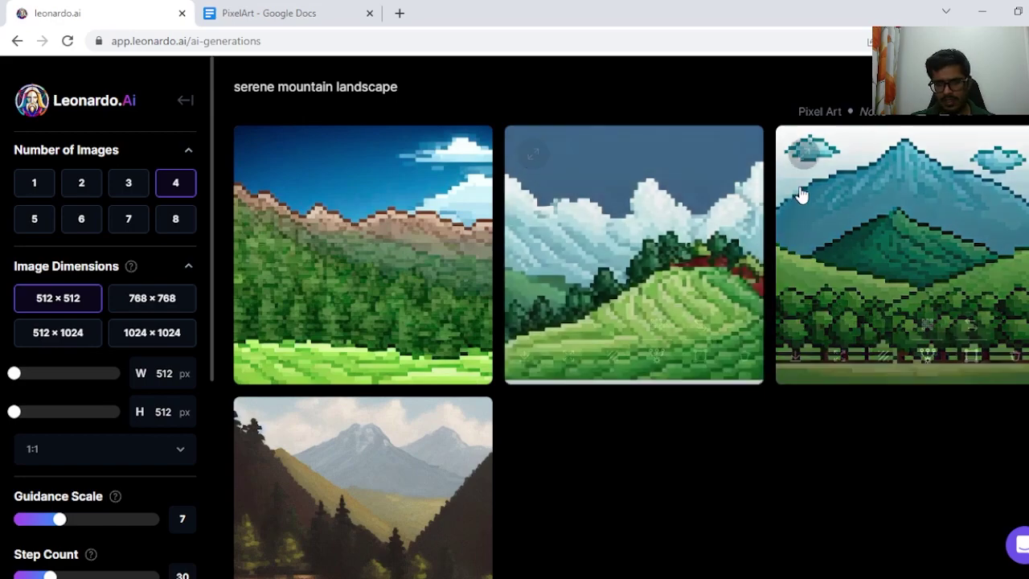
{"action": "scroll", "coordinate": [804, 197], "scroll_direction": "up", "scroll_amount": 5}
Scroll through the four masked superhero portraits, then back up to the prompt box and Generate button
{"action": "scroll", "coordinate": [866, 289], "scroll_direction": "up", "scroll_amount": 4}
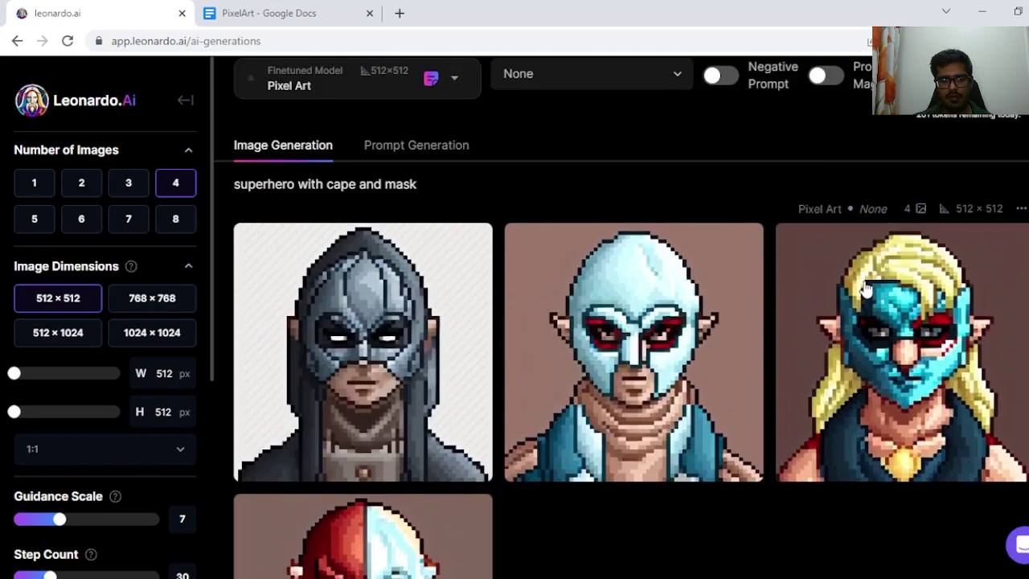
{"action": "scroll", "coordinate": [864, 292], "scroll_direction": "down", "scroll_amount": 1}
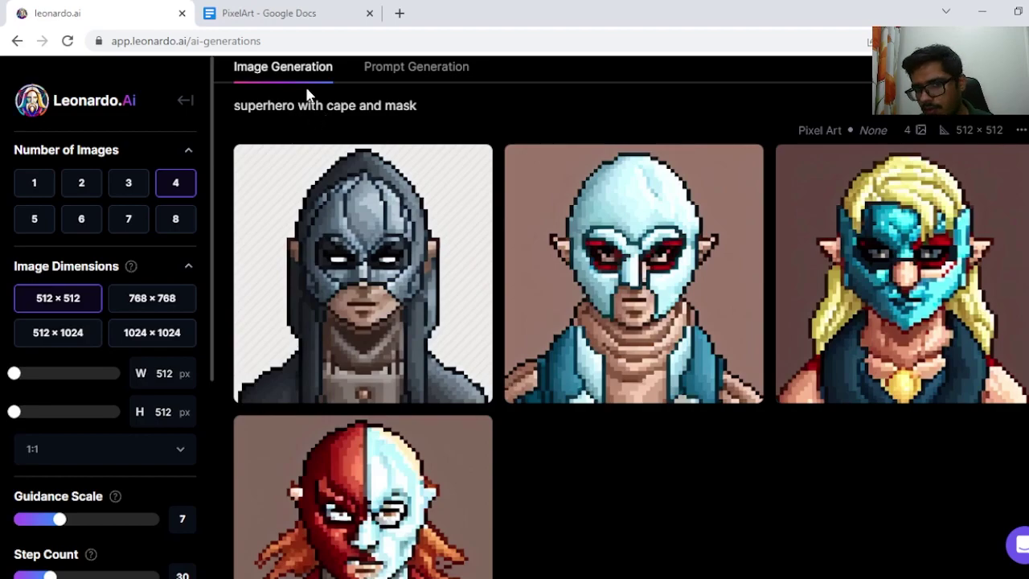
{"action": "scroll", "coordinate": [306, 95], "scroll_direction": "down", "scroll_amount": 2}
{"action": "scroll", "coordinate": [429, 142], "scroll_direction": "up", "scroll_amount": 2}
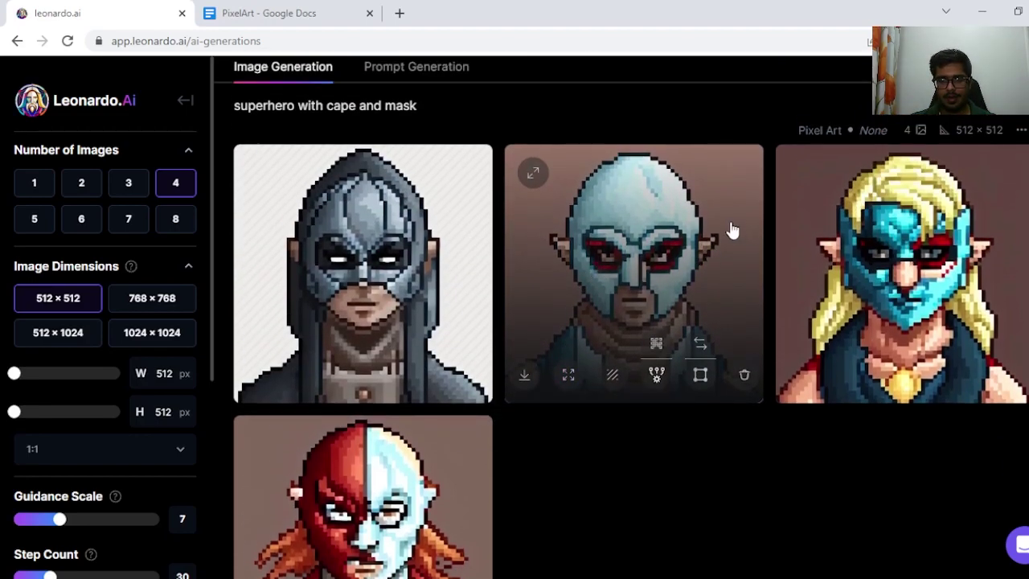
{"action": "scroll", "coordinate": [405, 257], "scroll_direction": "down", "scroll_amount": 2}
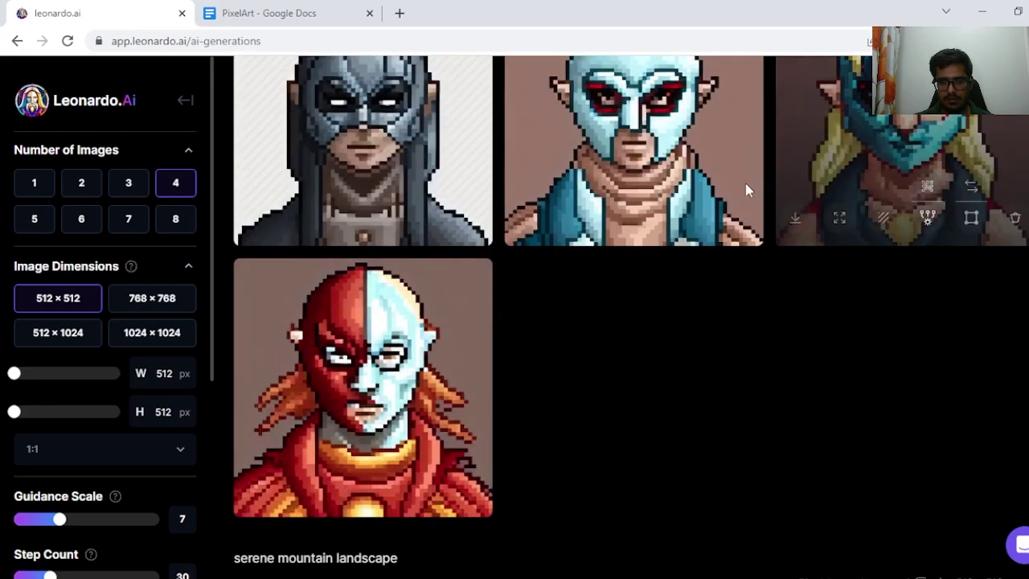
{"action": "scroll", "coordinate": [675, 328], "scroll_direction": "up", "scroll_amount": 1}
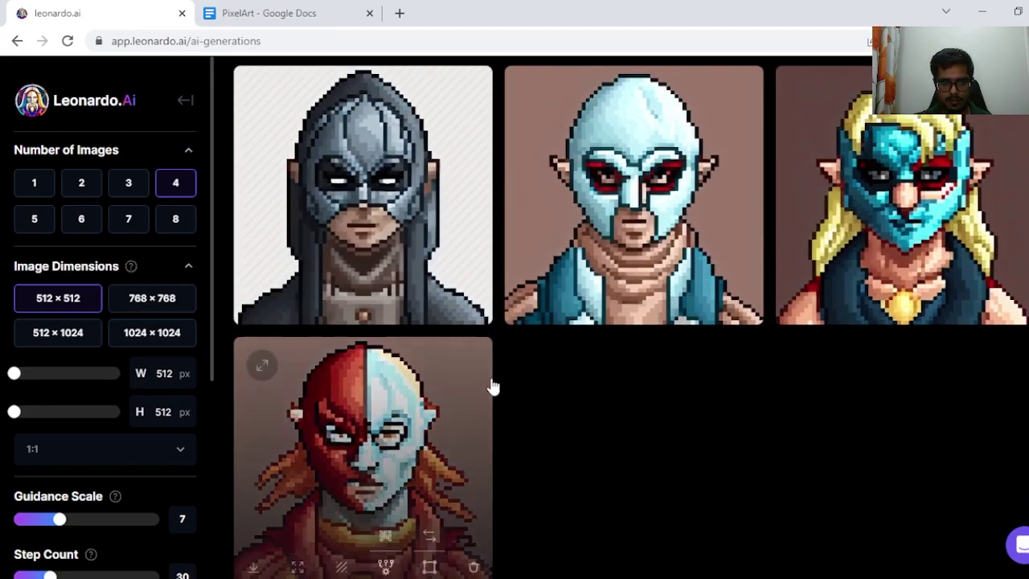
{"action": "scroll", "coordinate": [427, 329], "scroll_direction": "down", "scroll_amount": 2}
{"action": "scroll", "coordinate": [610, 365], "scroll_direction": "up", "scroll_amount": 2}
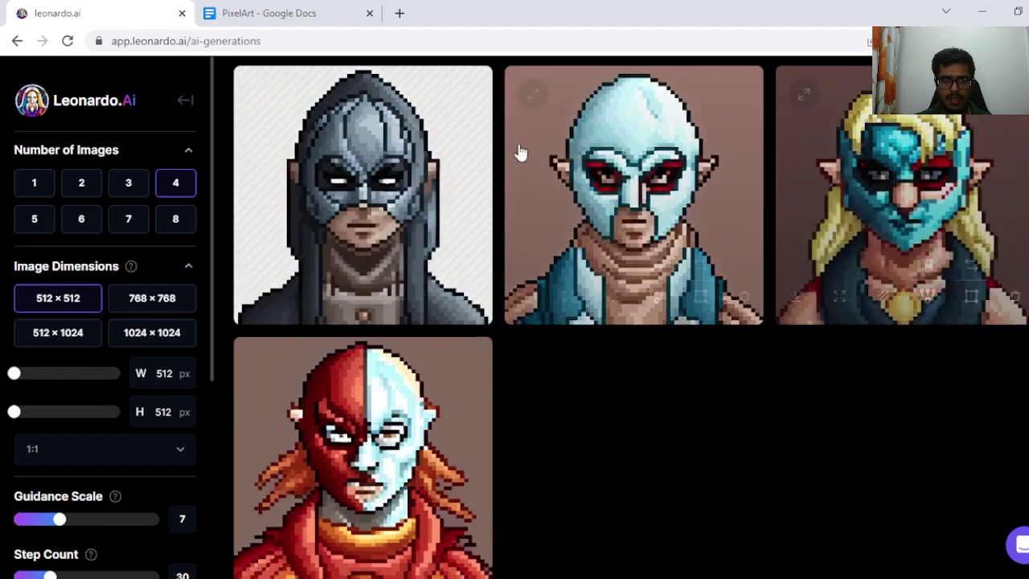
{"action": "scroll", "coordinate": [764, 216], "scroll_direction": "up", "scroll_amount": 4}
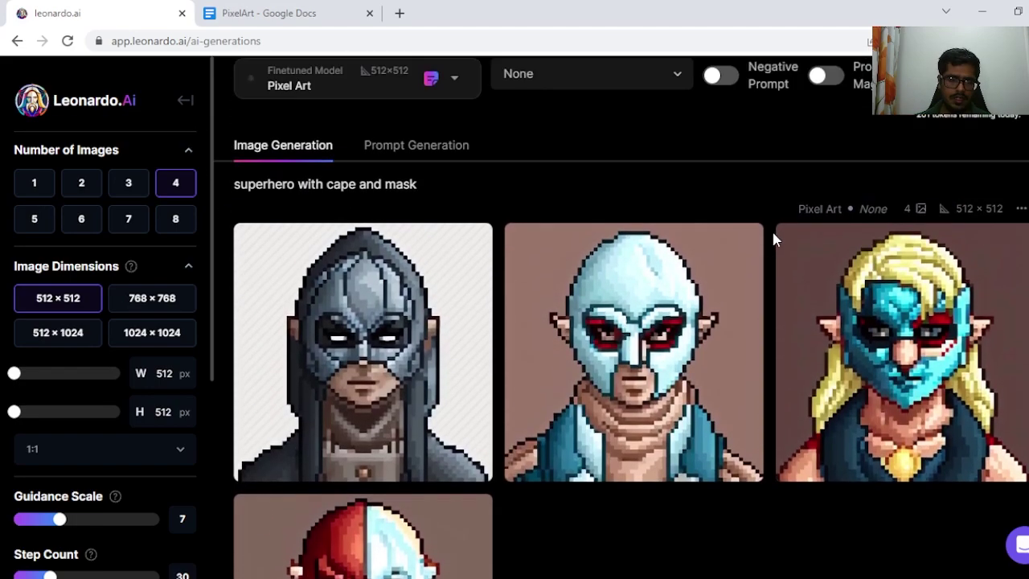